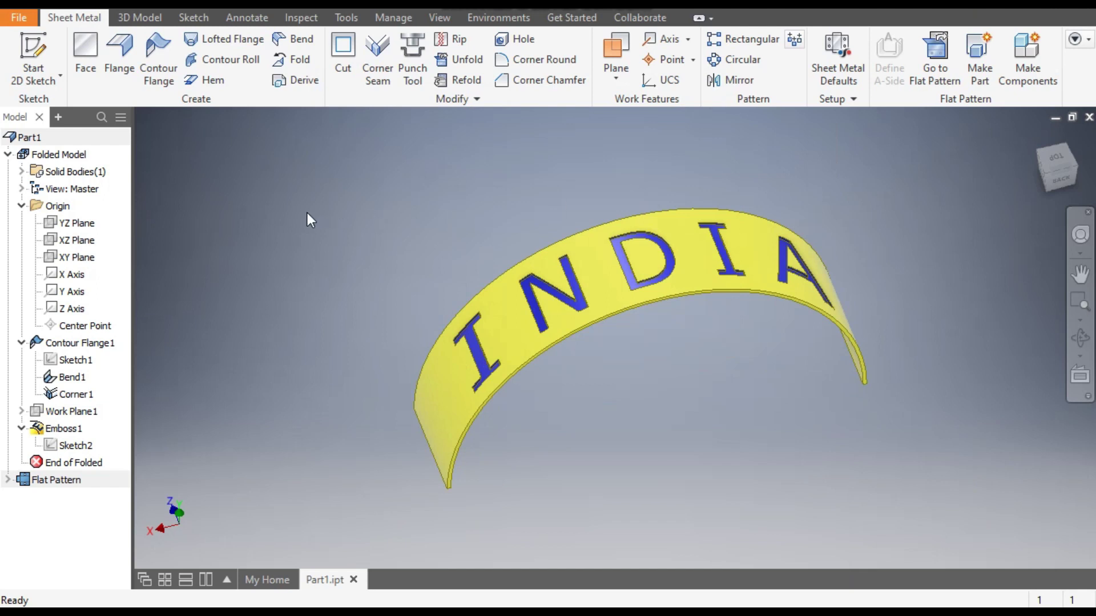
Step: Create a new part from the metric Sheet Metal (mm).ipt template
{"action": "key", "text": "ctrl+n"}
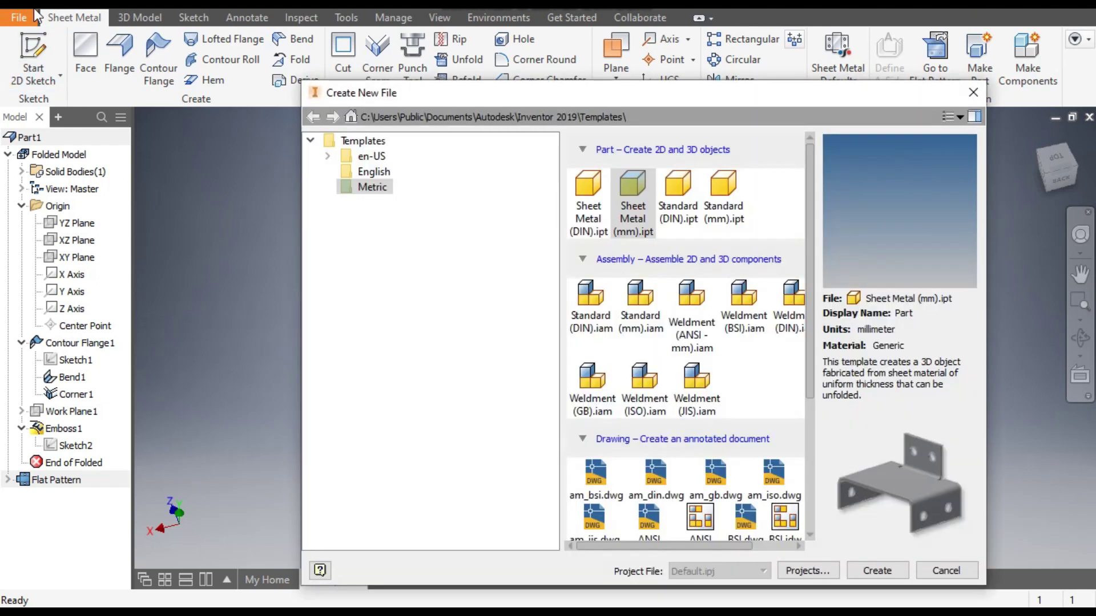
{"action": "left_click", "coordinate": [633, 190]}
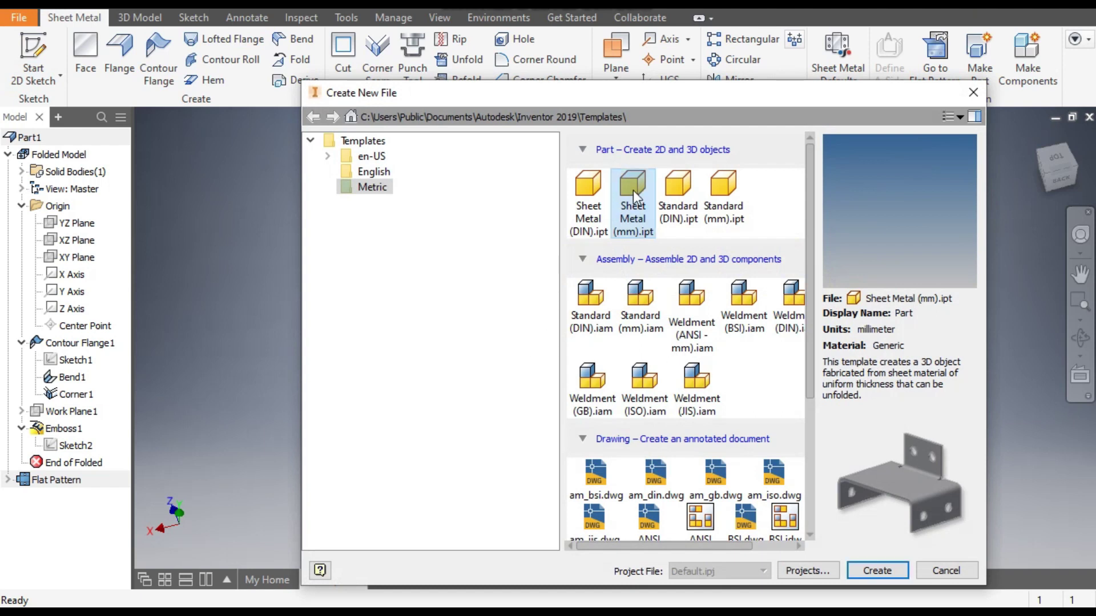
{"action": "left_click", "coordinate": [893, 571]}
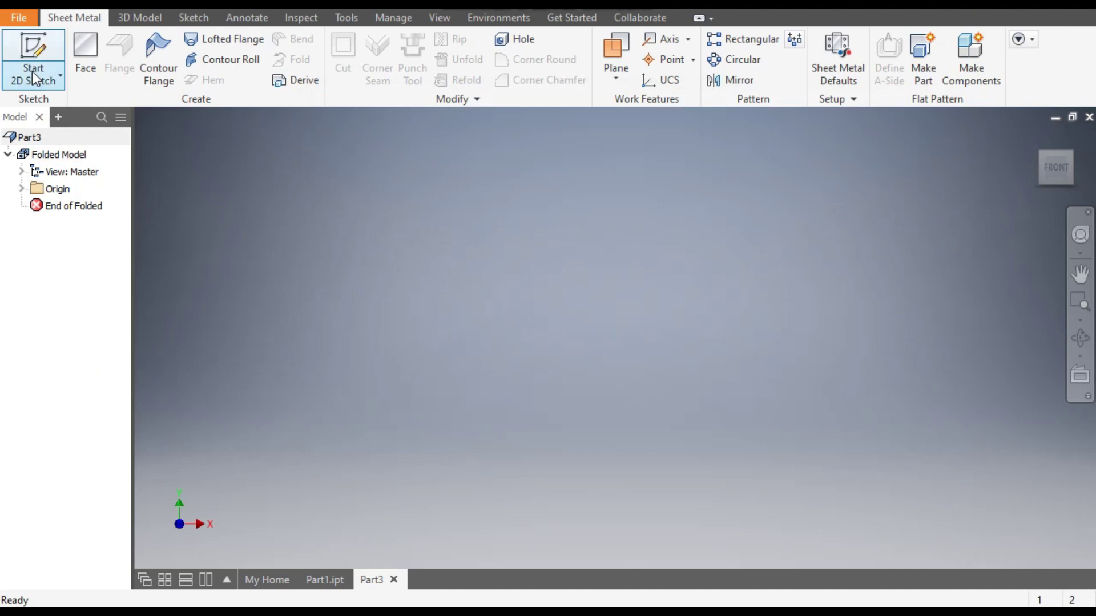
Step: On the XY plane, sketch a semicircular arc of about 25 mm radius centred on the origin, with both ends on the horizontal axis
{"action": "left_click", "coordinate": [26, 54]}
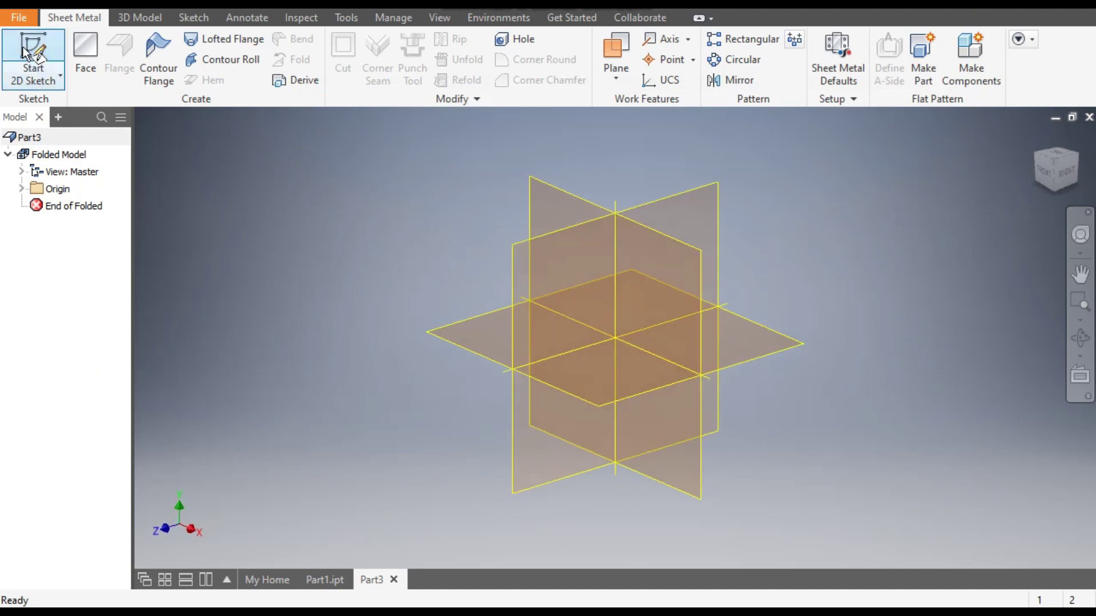
{"action": "left_click", "coordinate": [564, 200]}
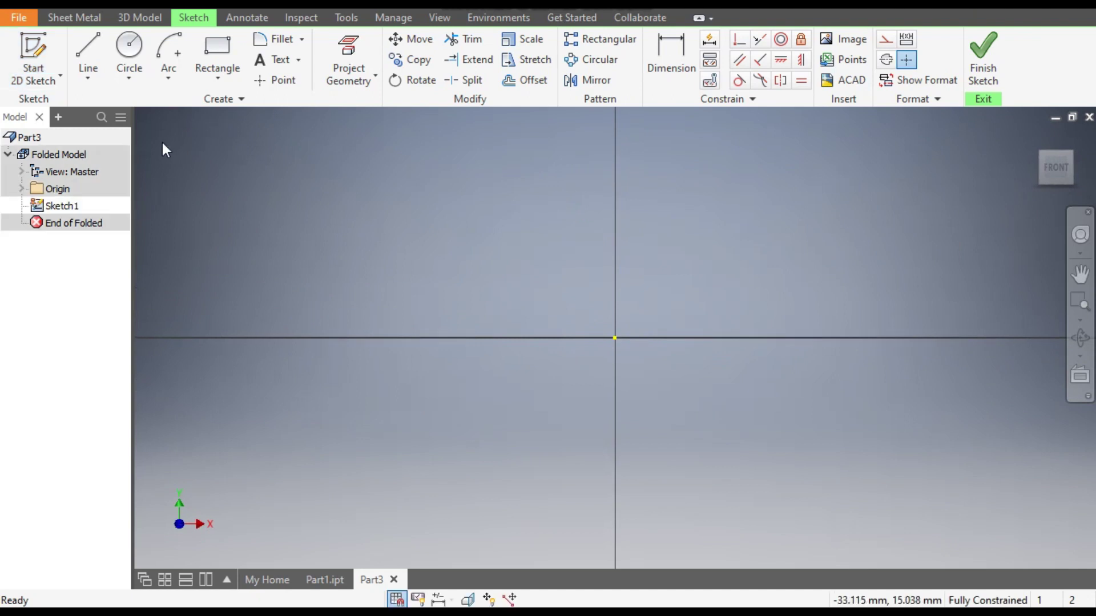
{"action": "left_click", "coordinate": [169, 77]}
{"action": "left_click", "coordinate": [209, 182]}
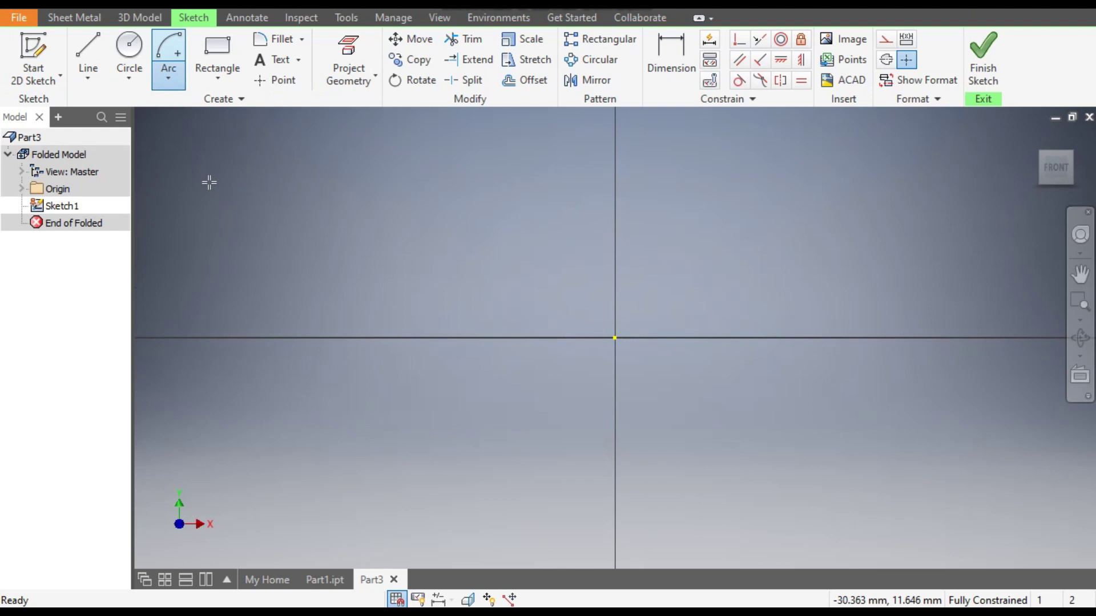
{"action": "left_click", "coordinate": [615, 338]}
{"action": "left_click", "coordinate": [282, 337]}
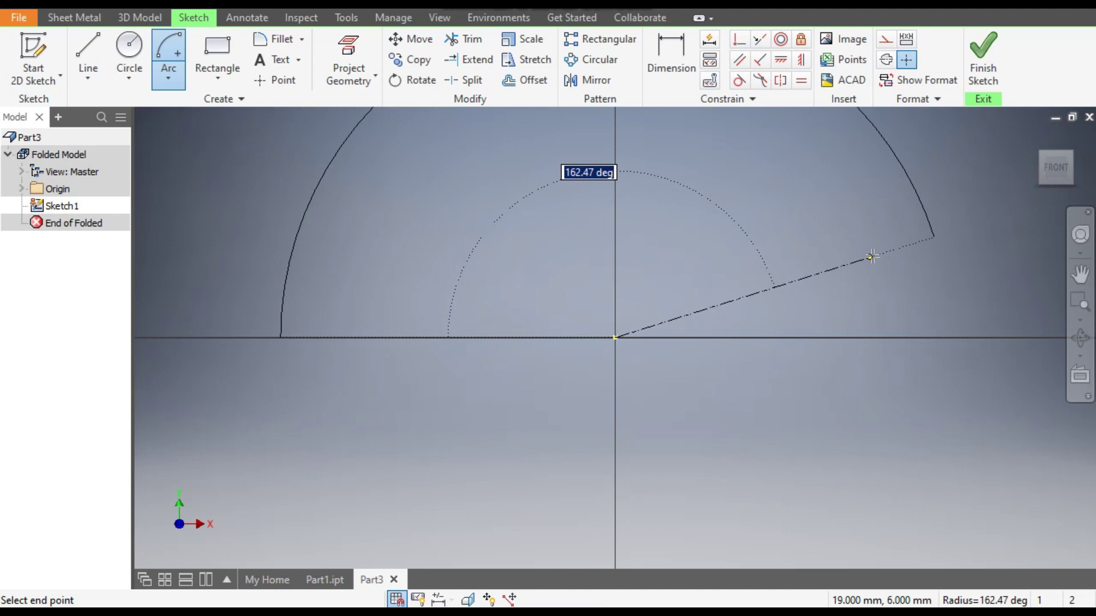
{"action": "left_click", "coordinate": [949, 338]}
{"action": "scroll", "coordinate": [816, 356], "scroll_direction": "down", "scroll_amount": 5}
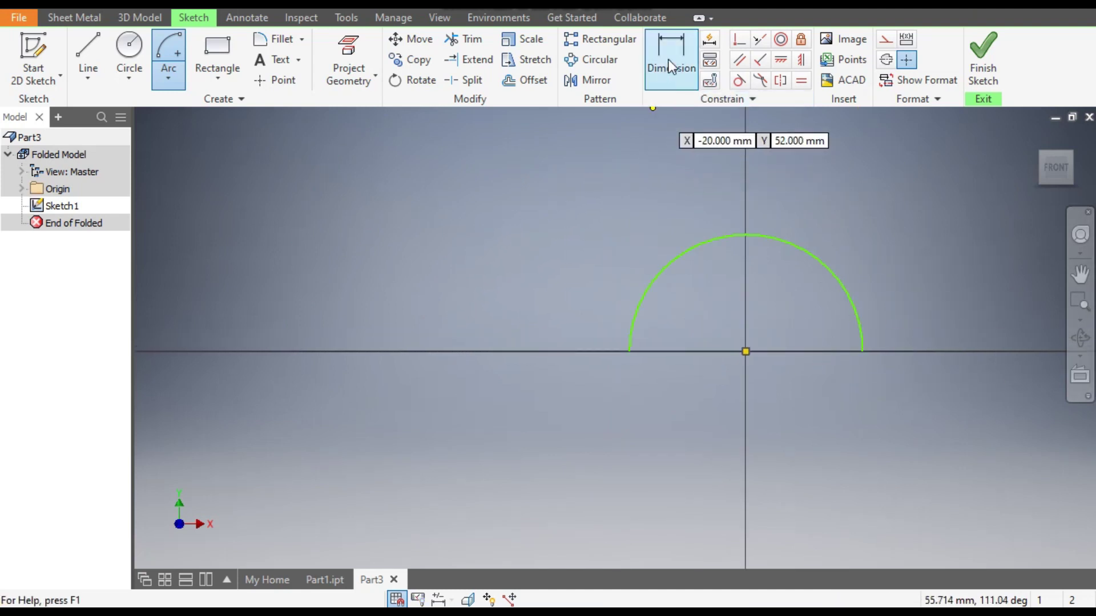
Step: Dimension the arc's radius to 200 mm and finish the sketch
{"action": "left_click", "coordinate": [669, 59]}
{"action": "left_click", "coordinate": [809, 256]}
{"action": "left_click", "coordinate": [784, 279]}
{"action": "type", "text": "200"}
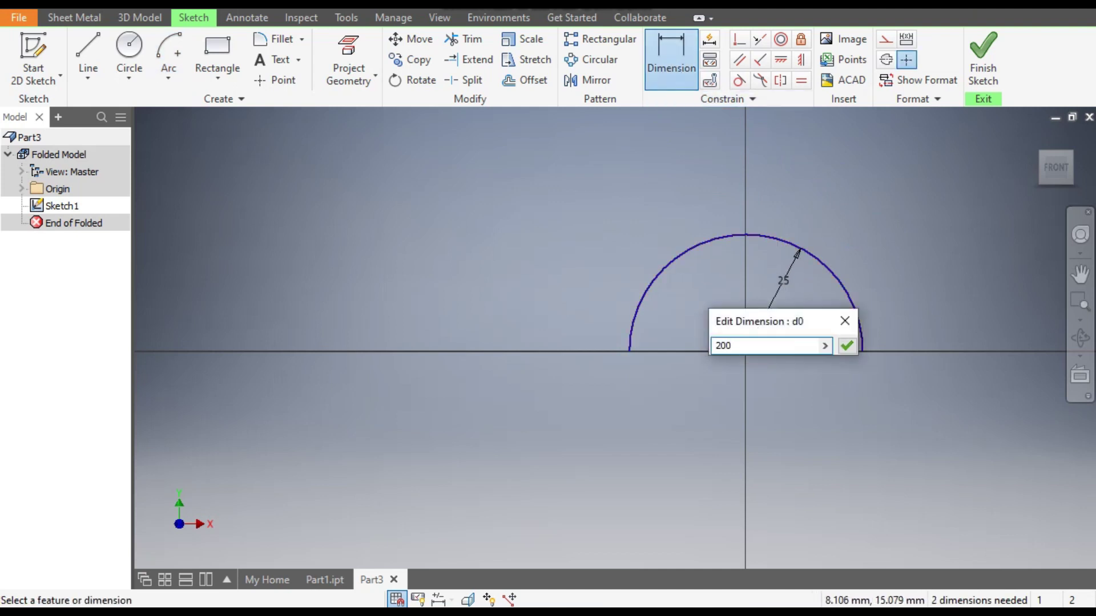
{"action": "key", "text": "Return"}
{"action": "scroll", "coordinate": [569, 363], "scroll_direction": "up", "scroll_amount": 4}
{"action": "scroll", "coordinate": [570, 365], "scroll_direction": "down", "scroll_amount": 6}
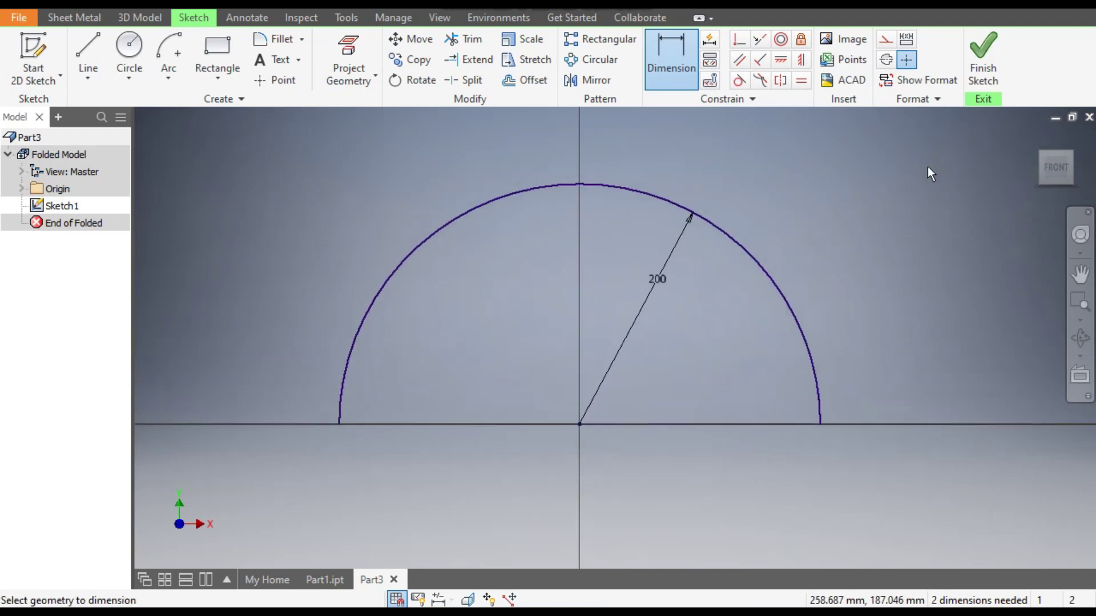
{"action": "left_click", "coordinate": [984, 72]}
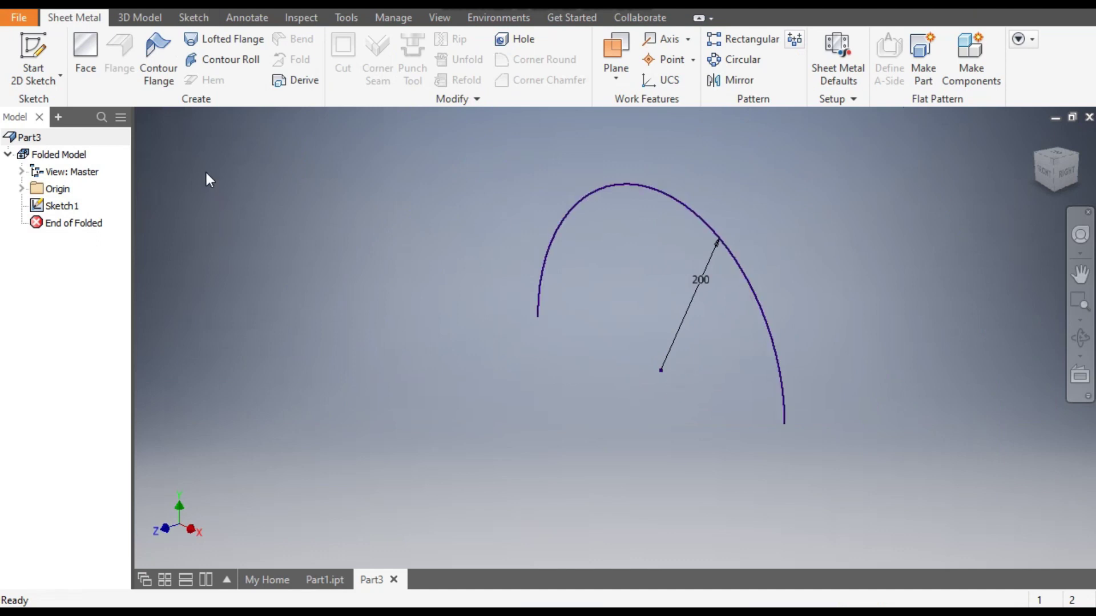
Step: Create a contour flange from the arc profile with a distance of 100 mm, extending symmetrically to both sides
{"action": "left_click", "coordinate": [149, 67]}
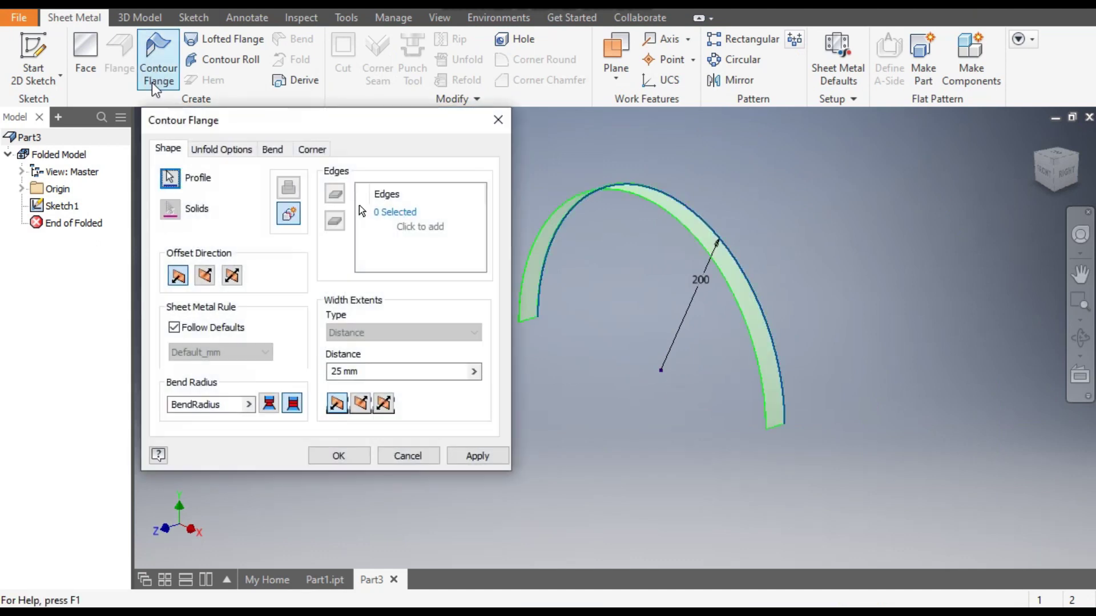
{"action": "left_click", "coordinate": [374, 373]}
{"action": "type", "text": "100"}
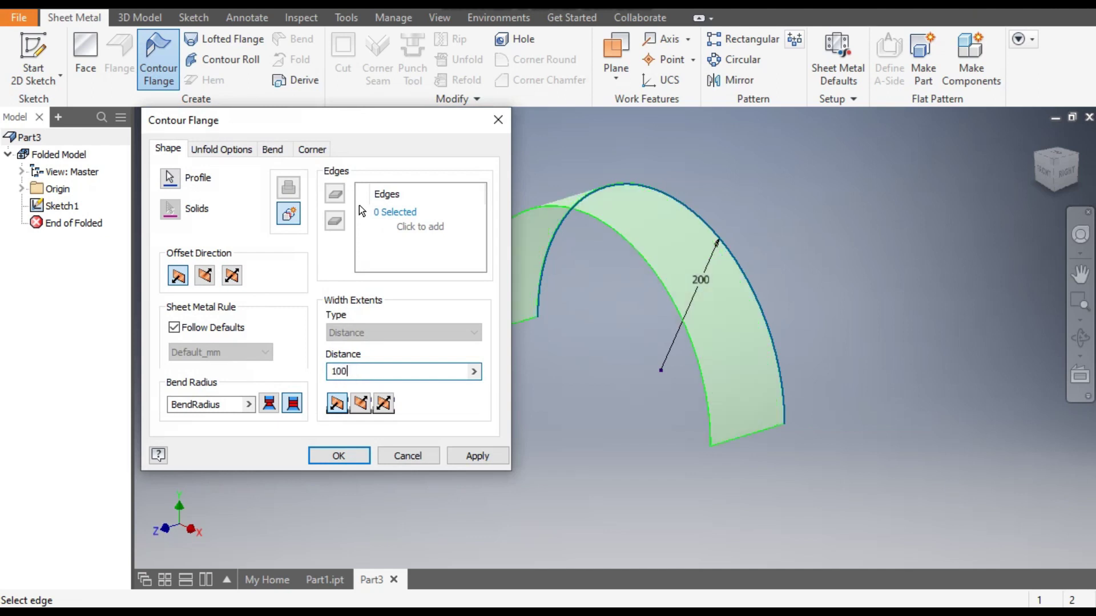
{"action": "left_click", "coordinate": [384, 403]}
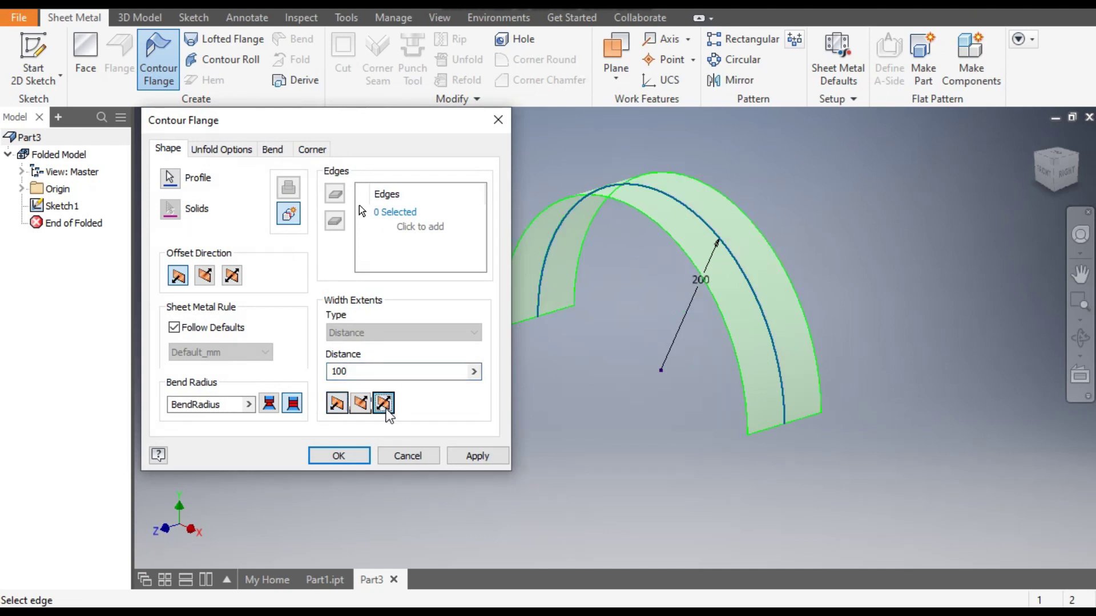
{"action": "left_click", "coordinate": [346, 457]}
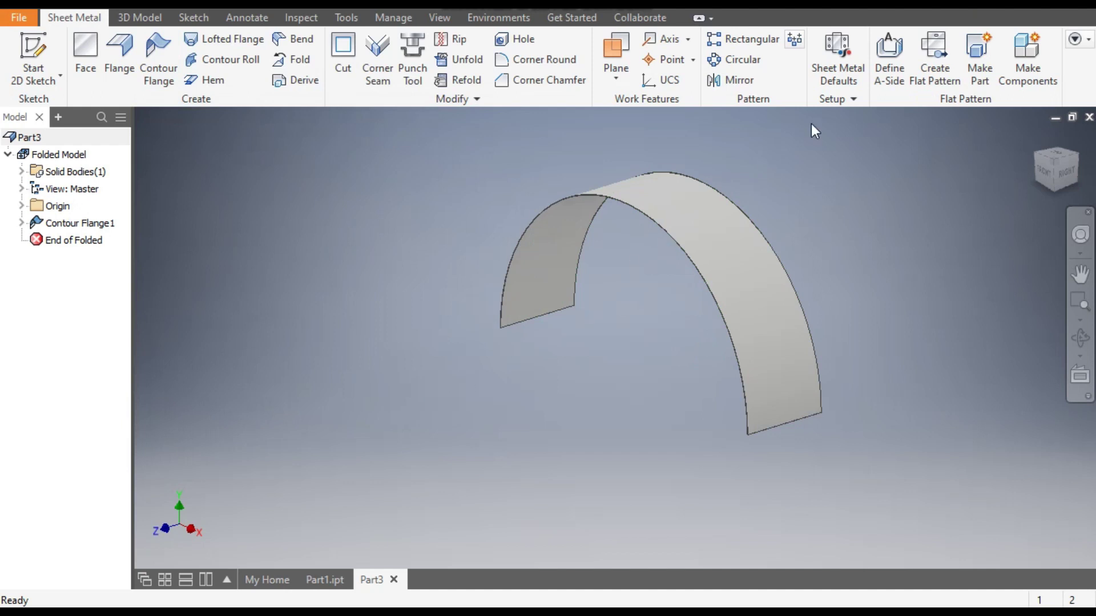
Step: Override the sheet metal rule's thickness and set the sheet thickness to 4 mm
{"action": "left_click", "coordinate": [847, 47]}
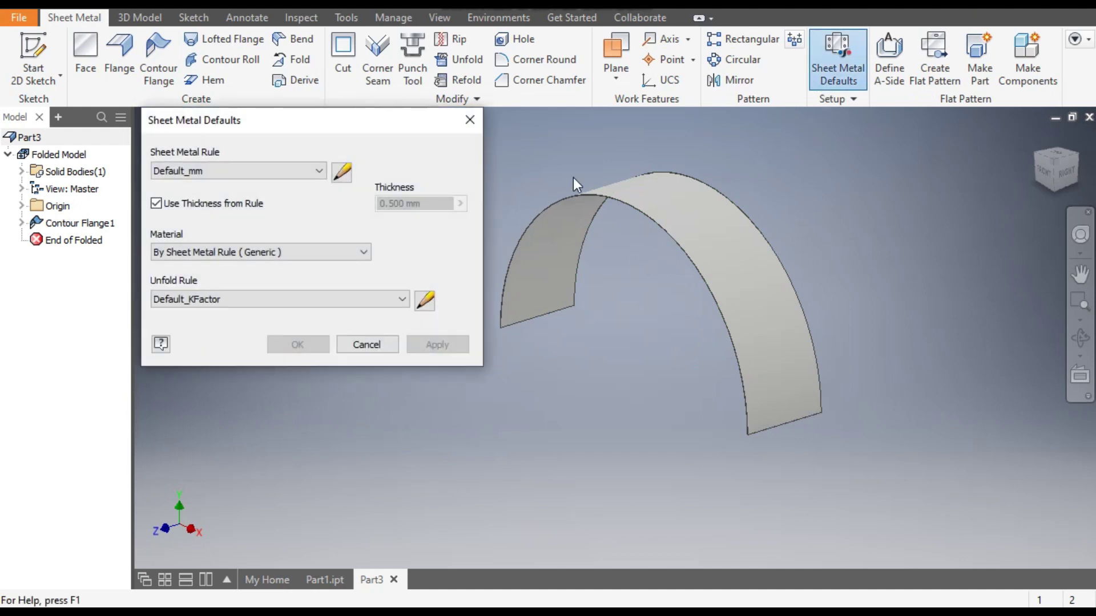
{"action": "left_click", "coordinate": [221, 205]}
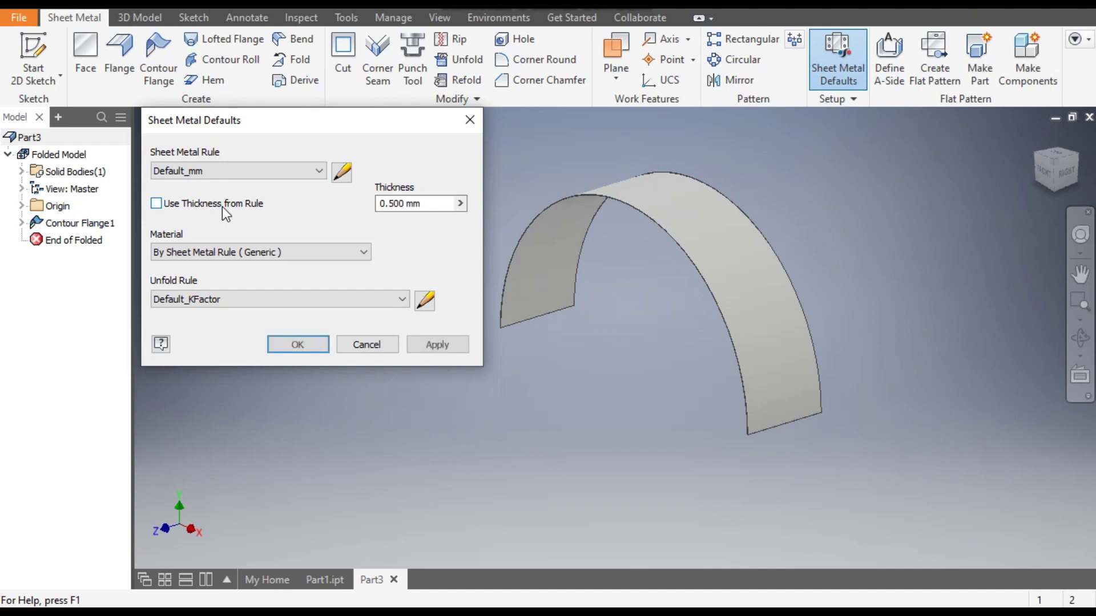
{"action": "left_click", "coordinate": [379, 206]}
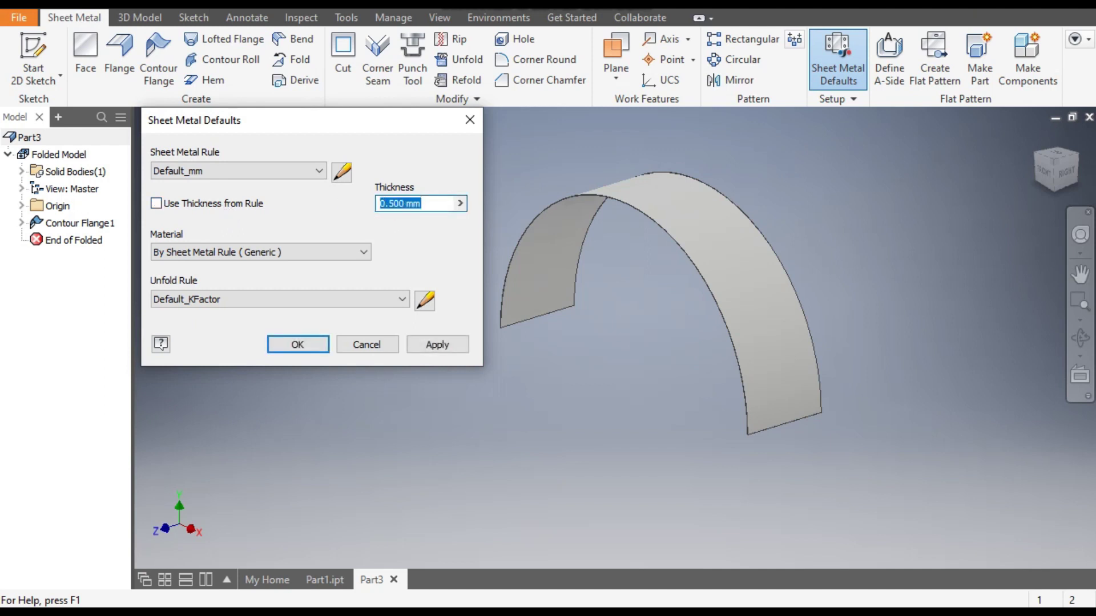
{"action": "type", "text": "4"}
{"action": "left_click", "coordinate": [438, 345]}
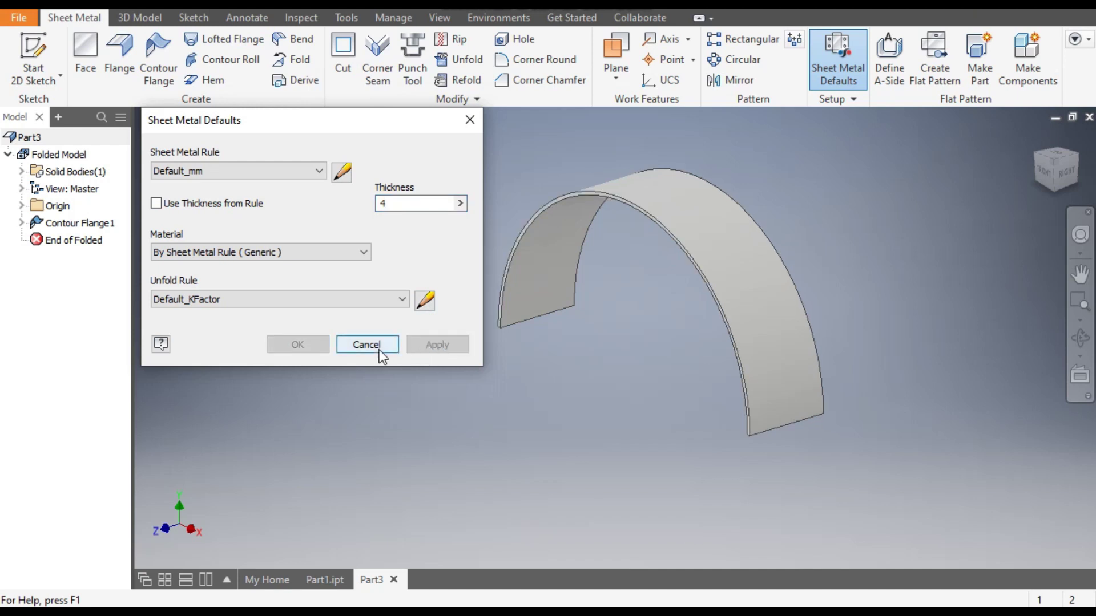
{"action": "left_click", "coordinate": [379, 346]}
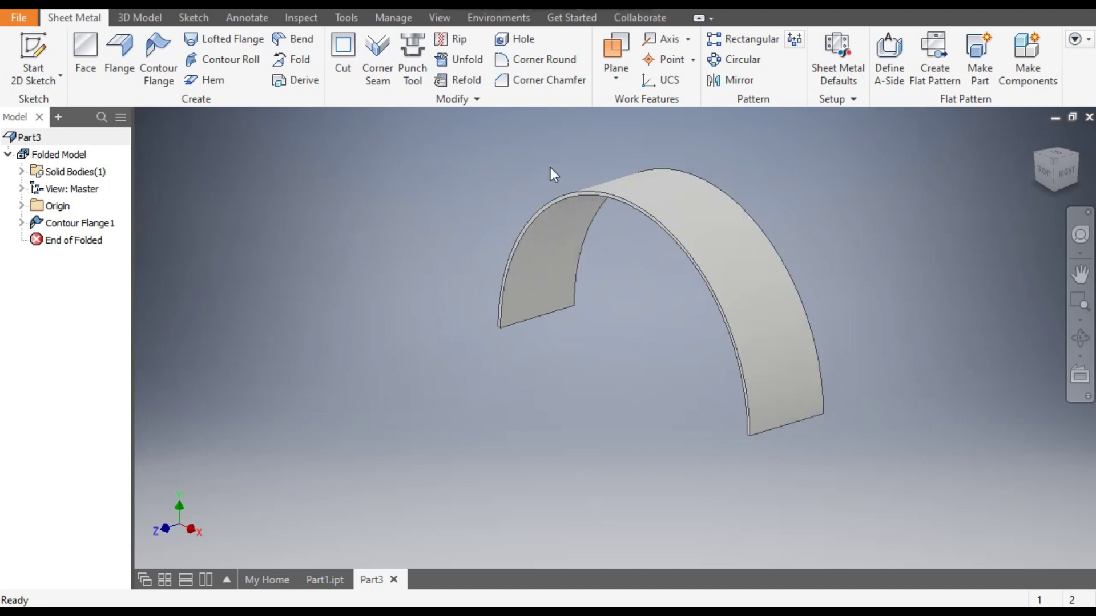
Step: Create a work plane parallel to the XZ plane and tangent to the arch's outer face
{"action": "left_click", "coordinate": [614, 48]}
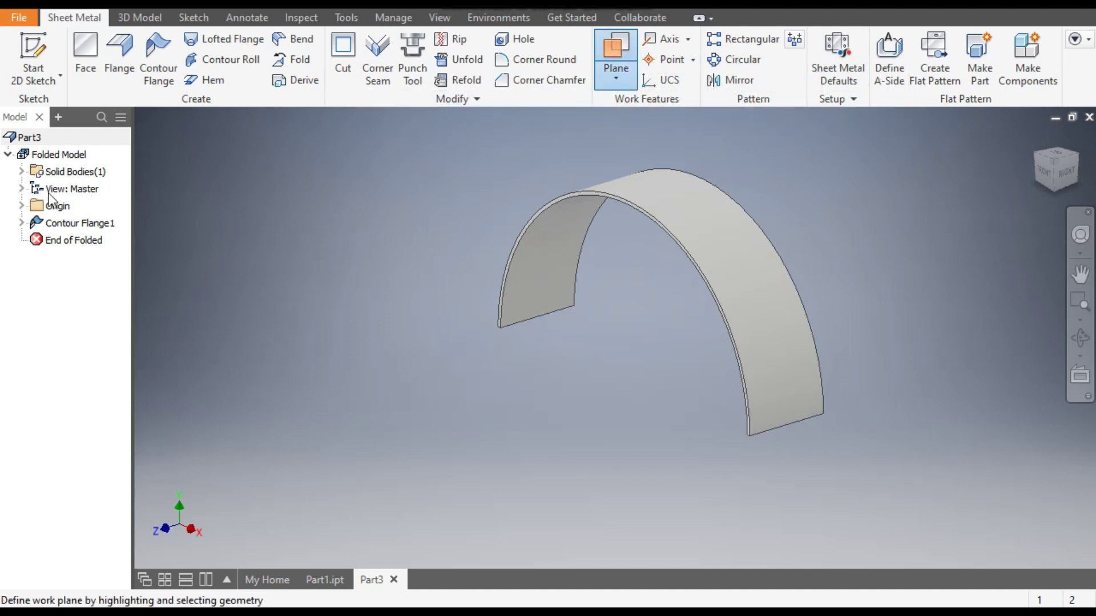
{"action": "left_click", "coordinate": [23, 207]}
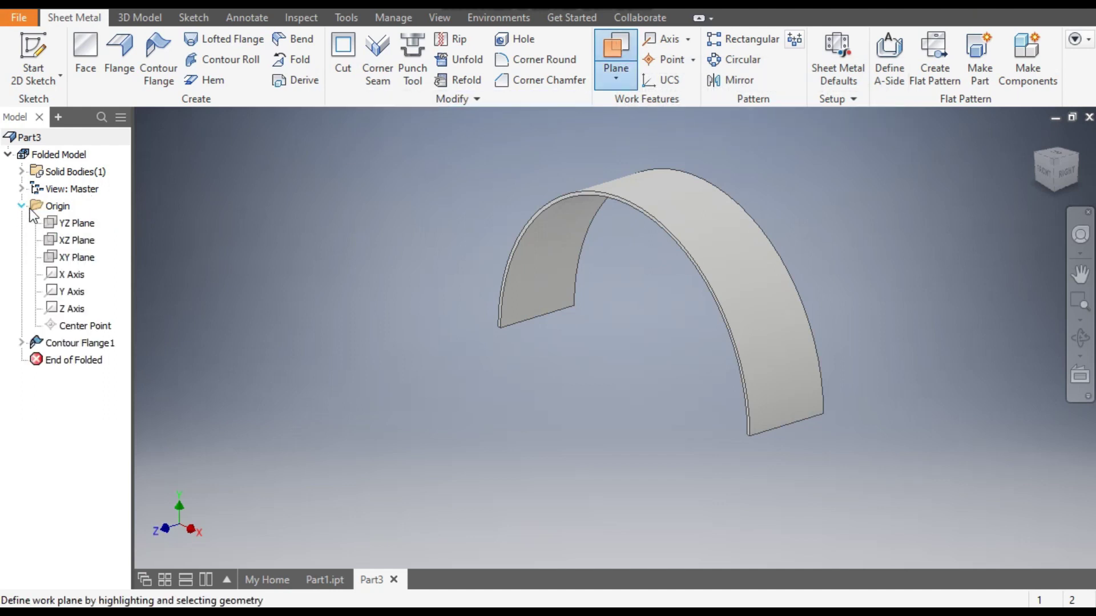
{"action": "left_click", "coordinate": [75, 242]}
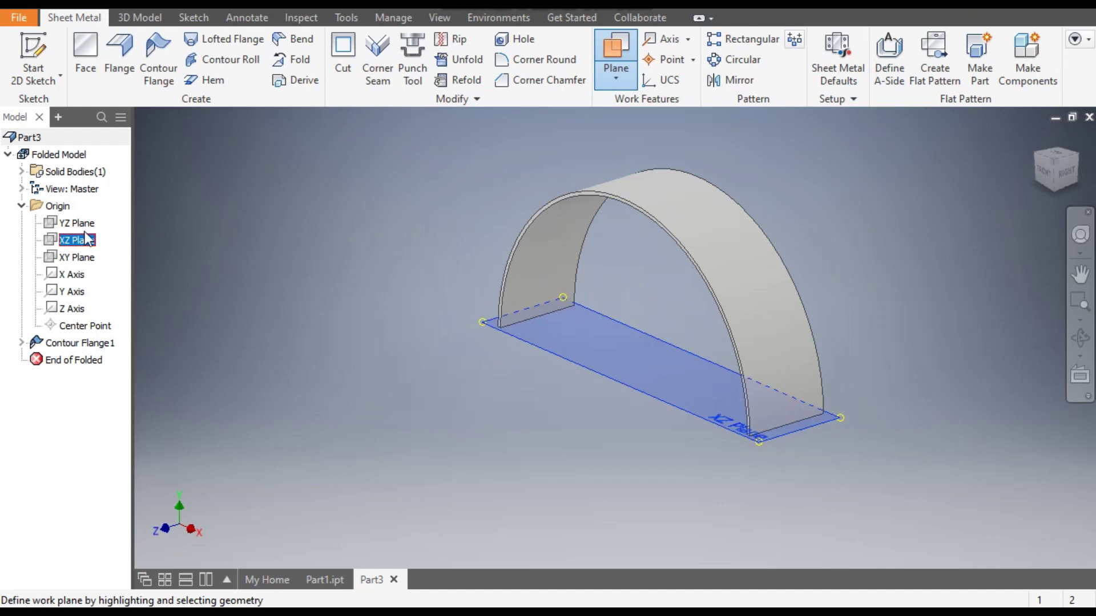
{"action": "left_click", "coordinate": [645, 184]}
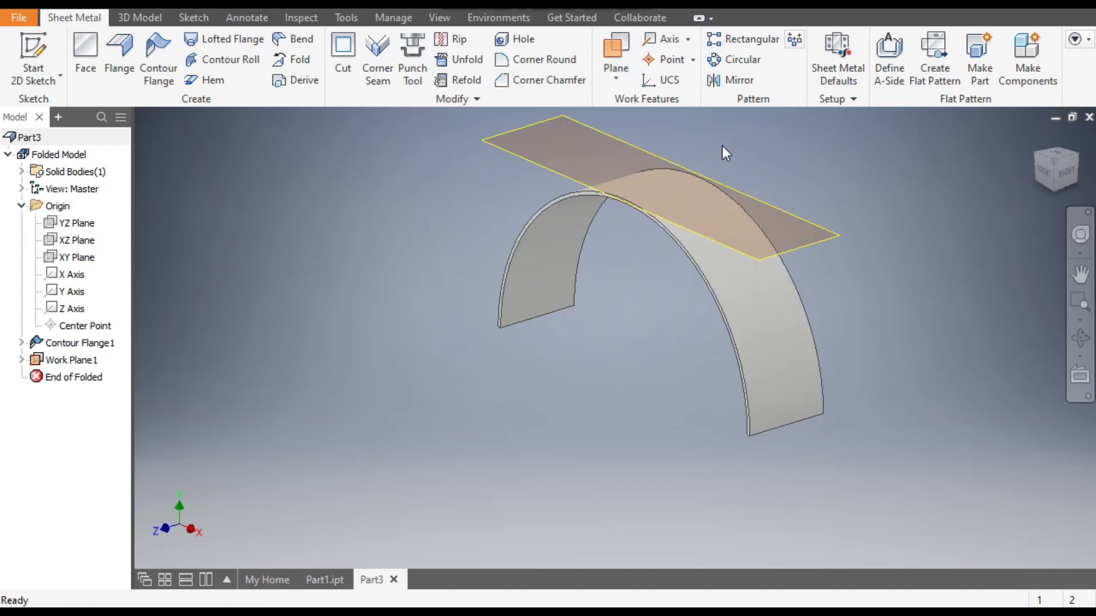
Step: Start a new sketch on the work plane tangent to the arch
{"action": "left_click", "coordinate": [1047, 175]}
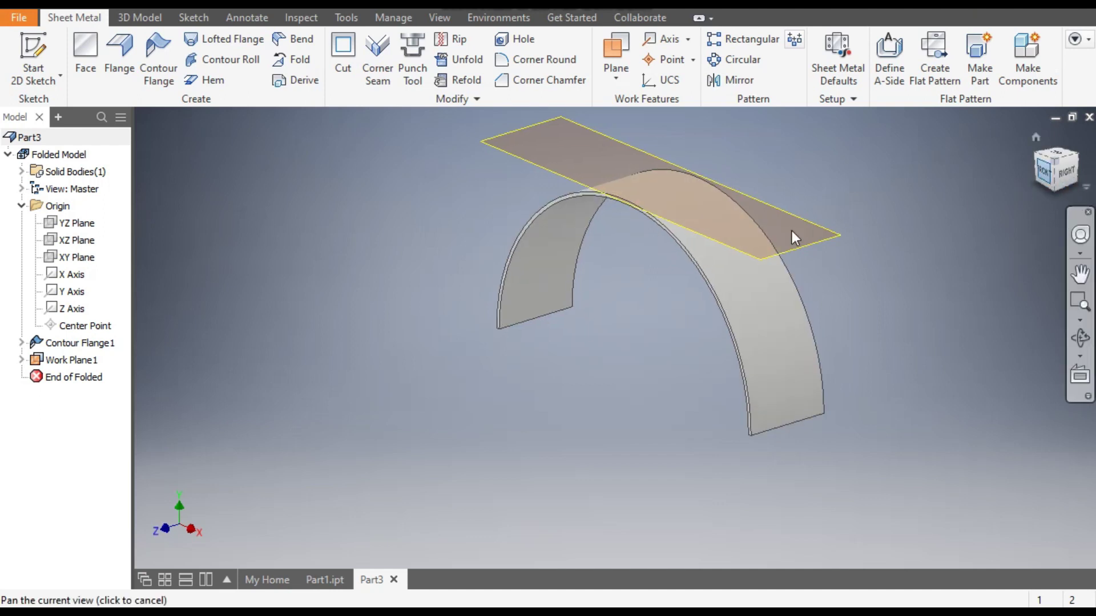
{"action": "scroll", "coordinate": [611, 259], "scroll_direction": "up", "scroll_amount": 3}
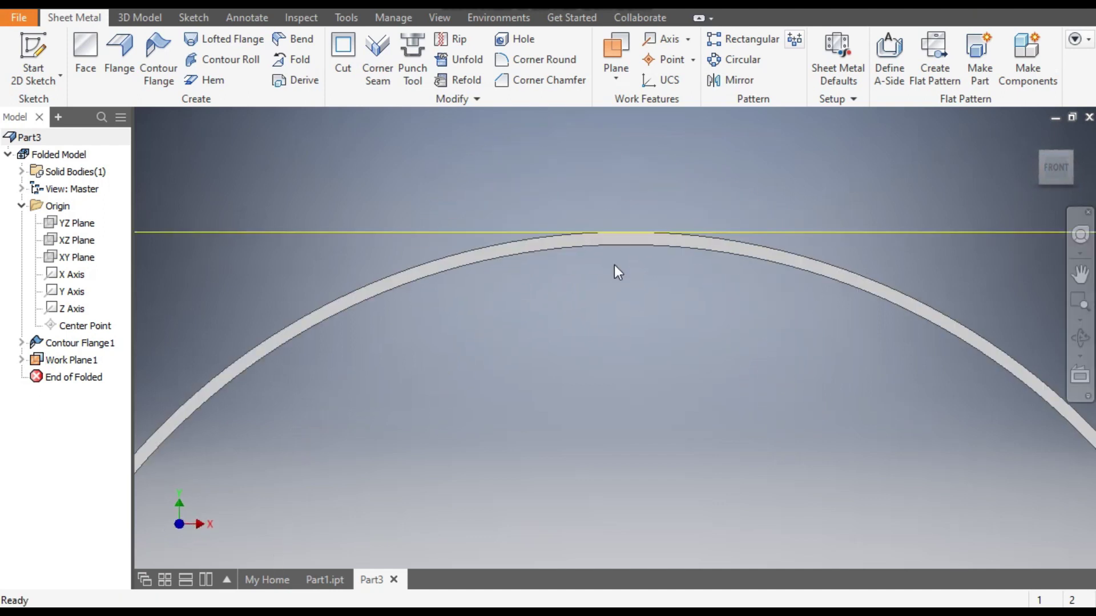
{"action": "scroll", "coordinate": [617, 272], "scroll_direction": "down", "scroll_amount": 4}
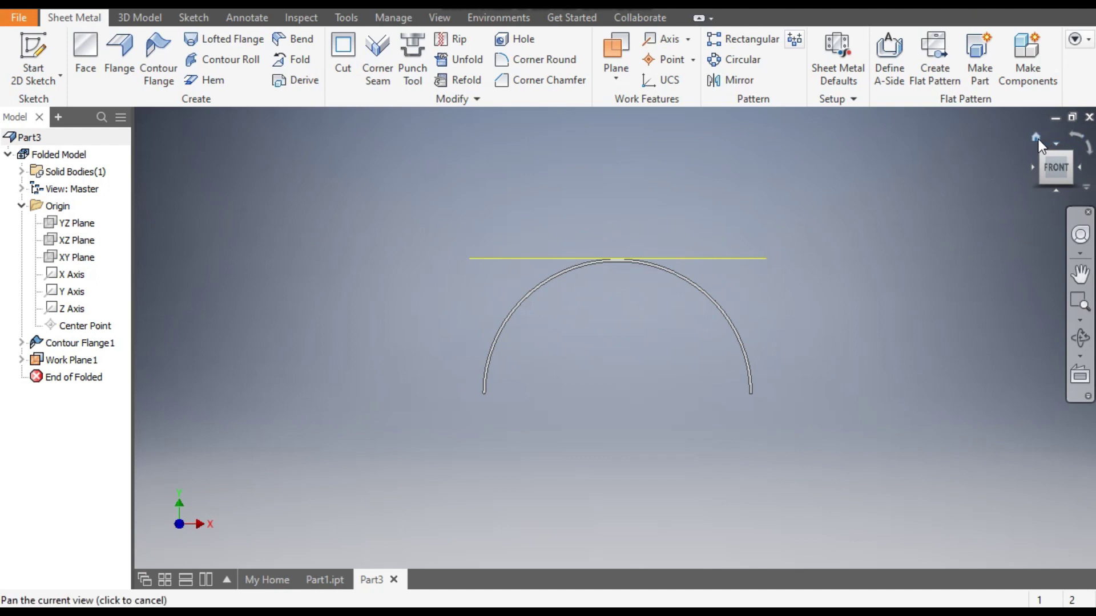
{"action": "left_click", "coordinate": [1037, 138]}
{"action": "left_click", "coordinate": [564, 176]}
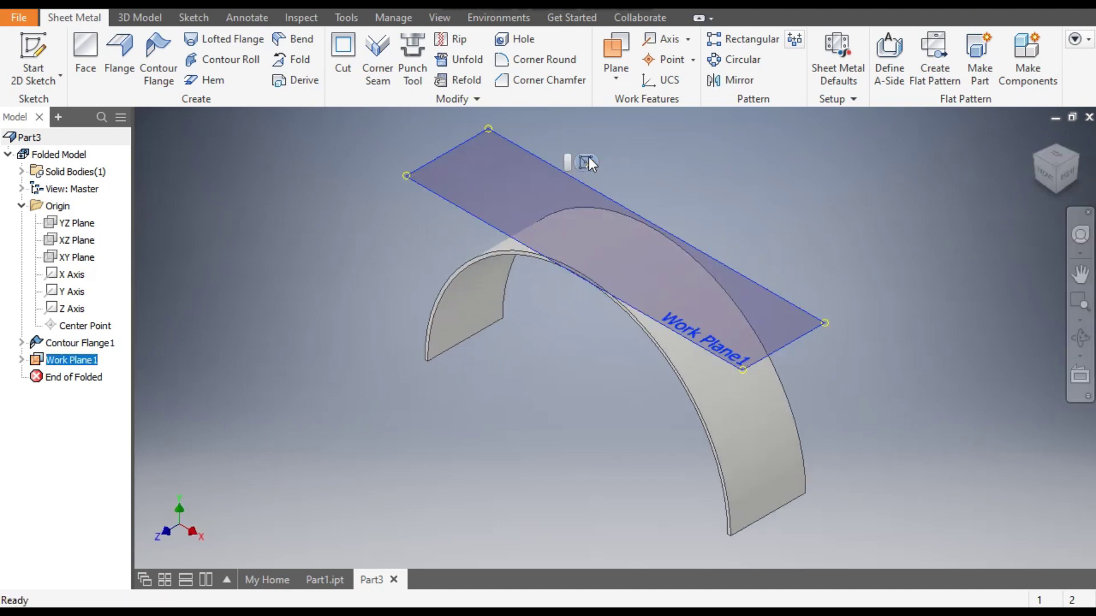
{"action": "left_click", "coordinate": [588, 161]}
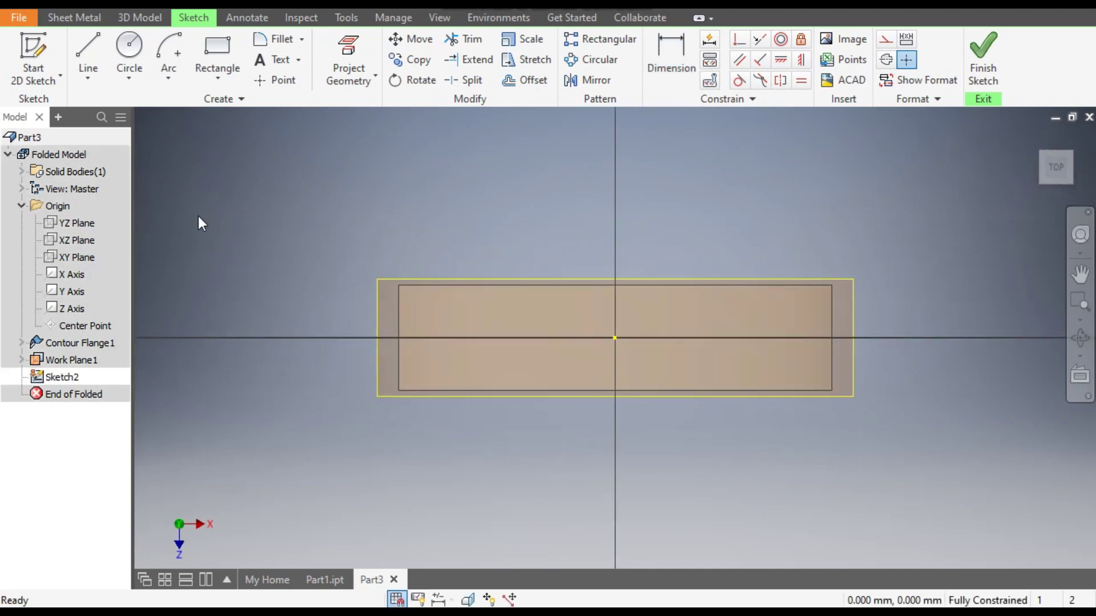
Step: Place a text box spanning almost the whole flange outline and enter the spaced text "I N D I A"
{"action": "left_click", "coordinate": [1088, 155]}
{"action": "left_click", "coordinate": [1088, 155]}
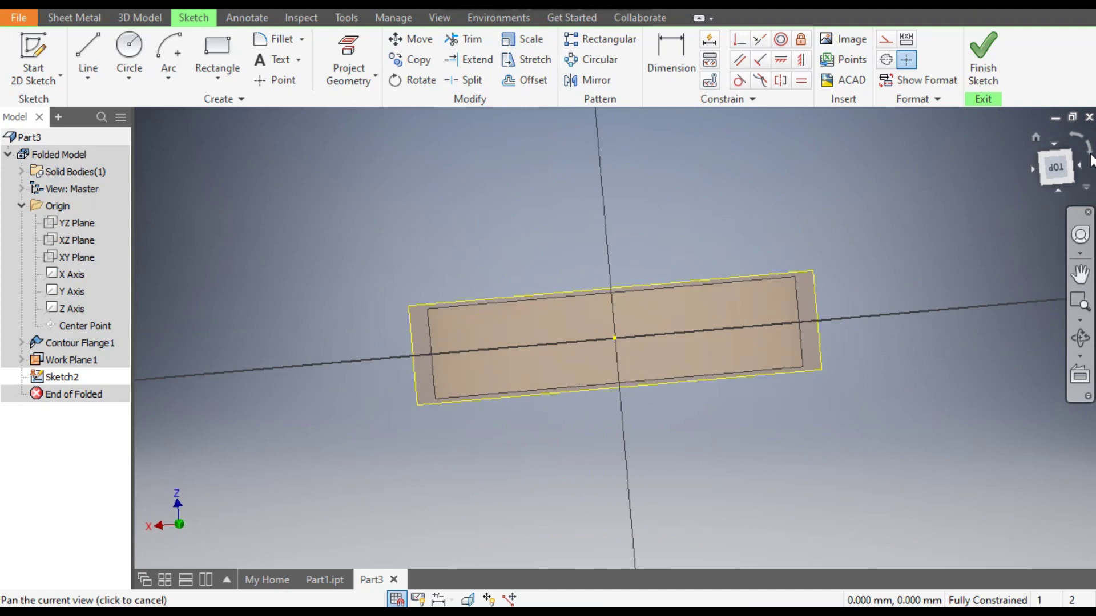
{"action": "middle_click_drag", "start_coordinate": [890, 279], "coordinate": [886, 208]}
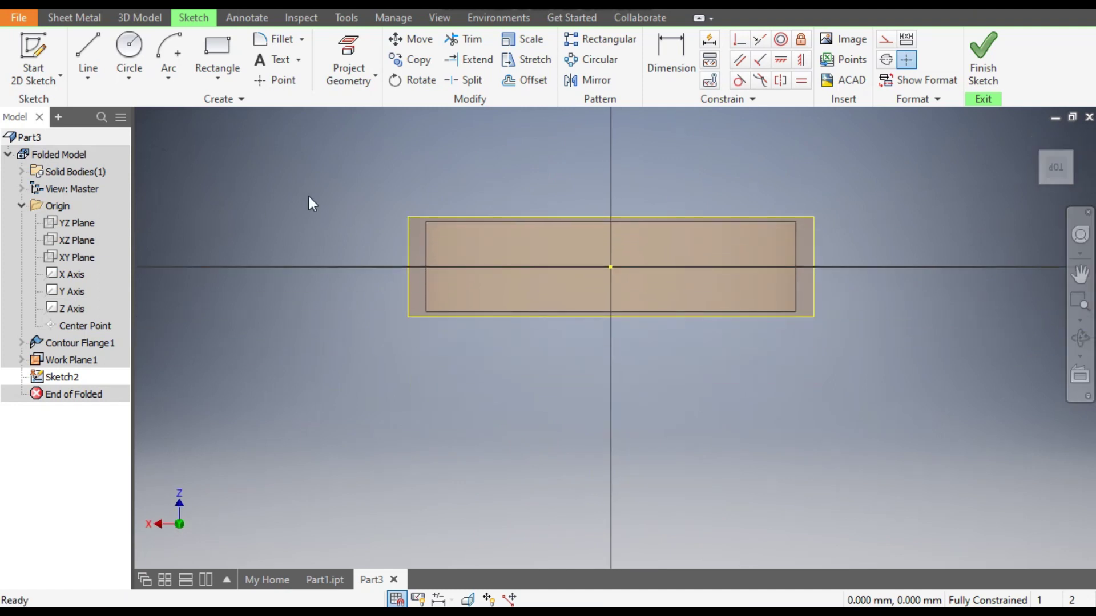
{"action": "left_click", "coordinate": [278, 61]}
{"action": "left_click", "coordinate": [433, 228]}
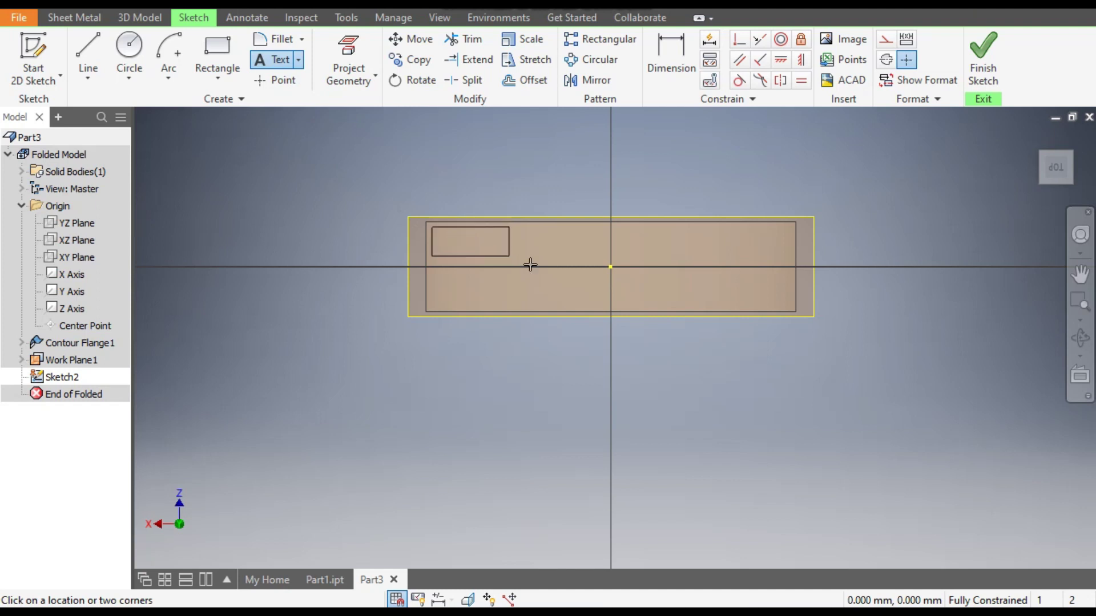
{"action": "left_click", "coordinate": [792, 310]}
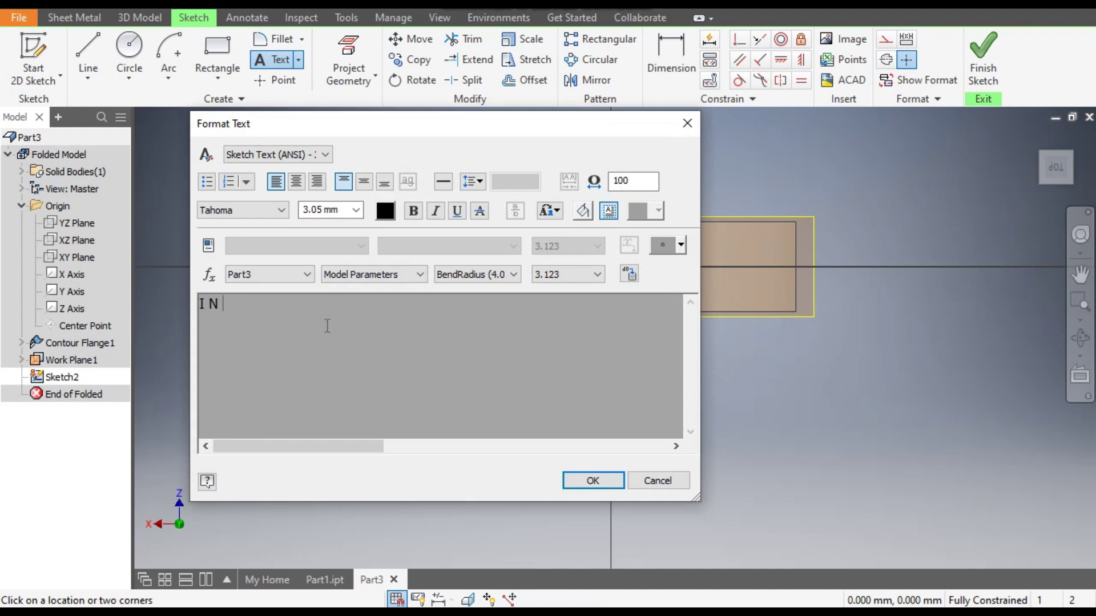
{"action": "type", "text": "INDIA"}
Step: Set the height of all the lettering to 65 mm and accept the text
{"action": "left_click_drag", "start_coordinate": [266, 306], "coordinate": [202, 304]}
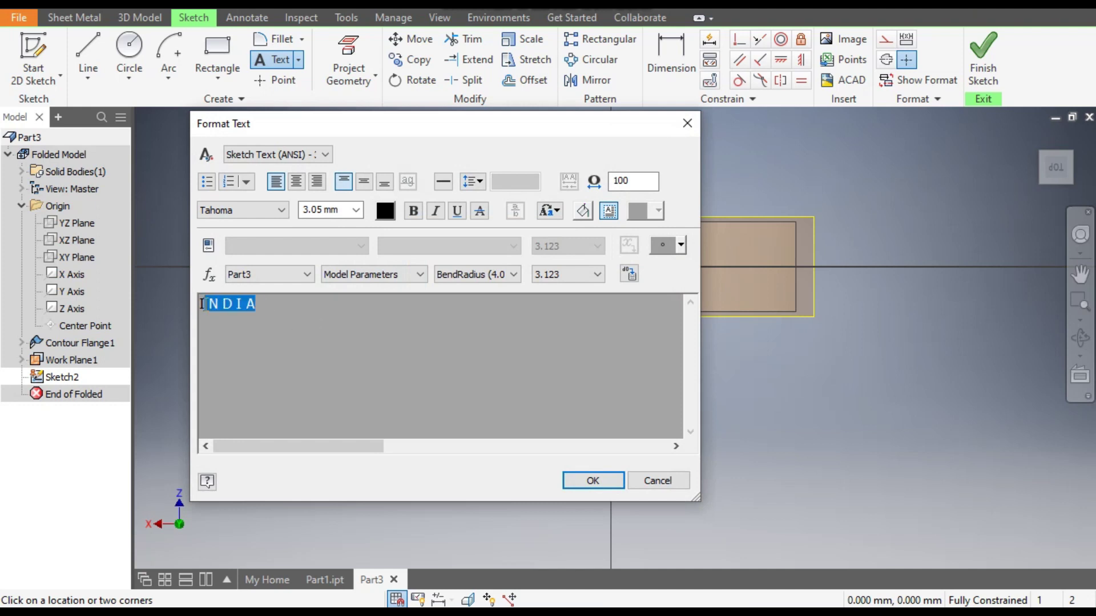
{"action": "left_click_drag", "start_coordinate": [271, 307], "coordinate": [190, 304]}
{"action": "left_click", "coordinate": [317, 211]}
{"action": "type", "text": "65"}
{"action": "left_click", "coordinate": [596, 479]}
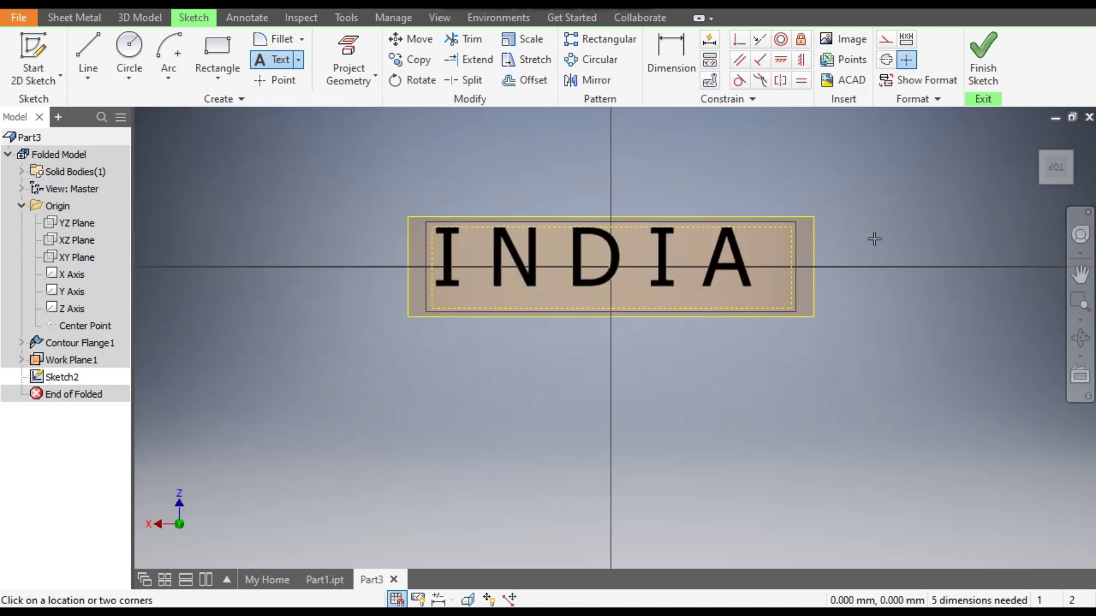
{"action": "left_click", "coordinate": [874, 239]}
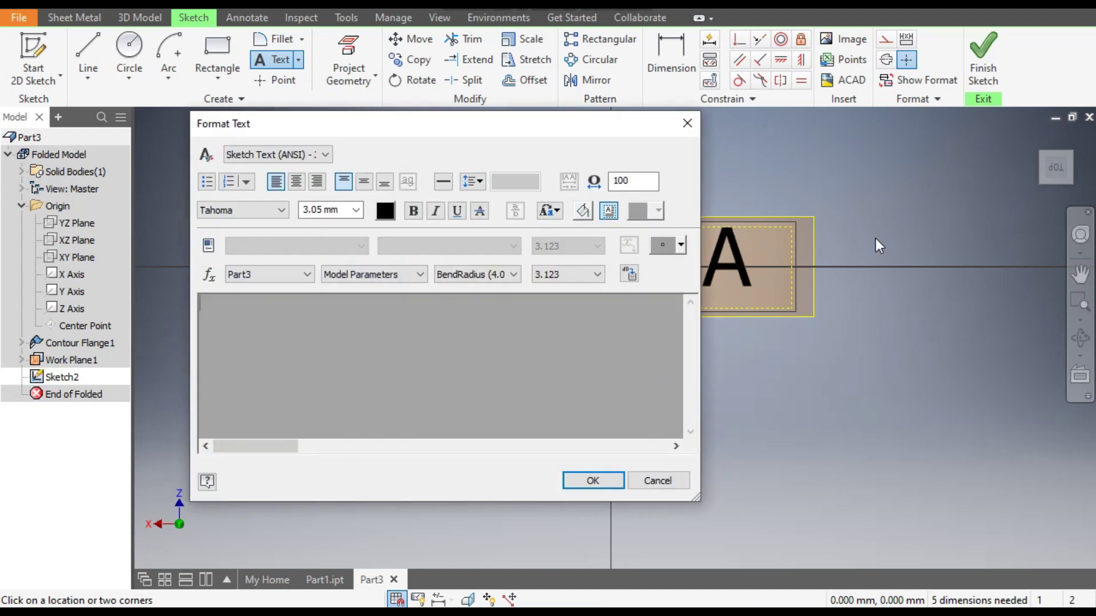
{"action": "key", "text": "Escape"}
{"action": "key", "text": "Escape"}
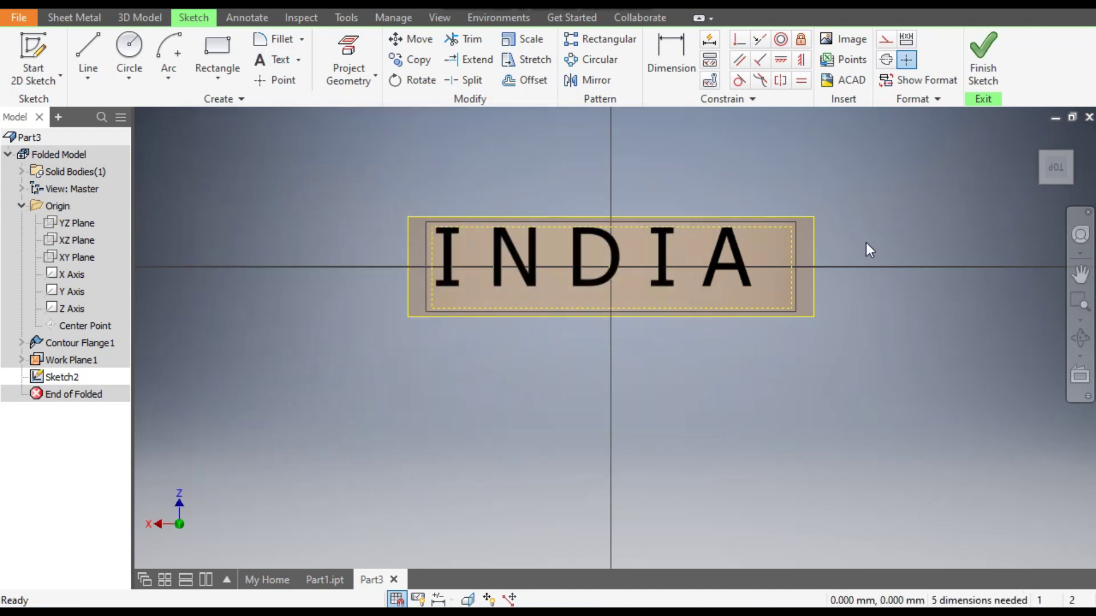
Step: Move the INDIA text so its lettering is centred on the arch about the sketch origin, and finish the sketch
{"action": "left_click", "coordinate": [606, 284]}
{"action": "left_click_drag", "start_coordinate": [606, 283], "coordinate": [625, 285]}
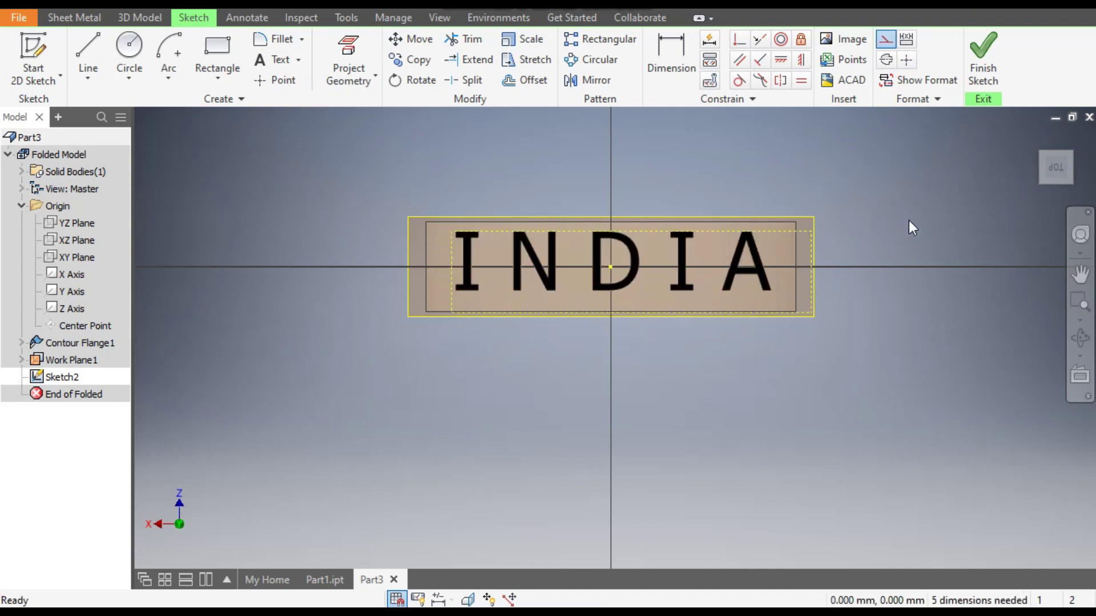
{"action": "left_click", "coordinate": [635, 274]}
{"action": "left_click_drag", "start_coordinate": [628, 273], "coordinate": [630, 272]}
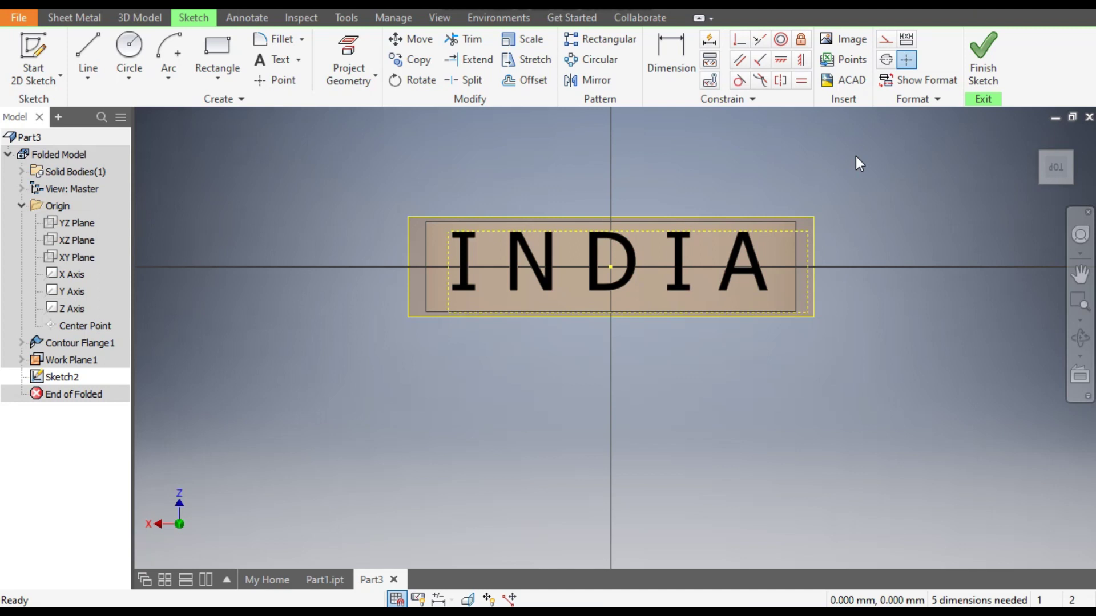
{"action": "left_click", "coordinate": [980, 56]}
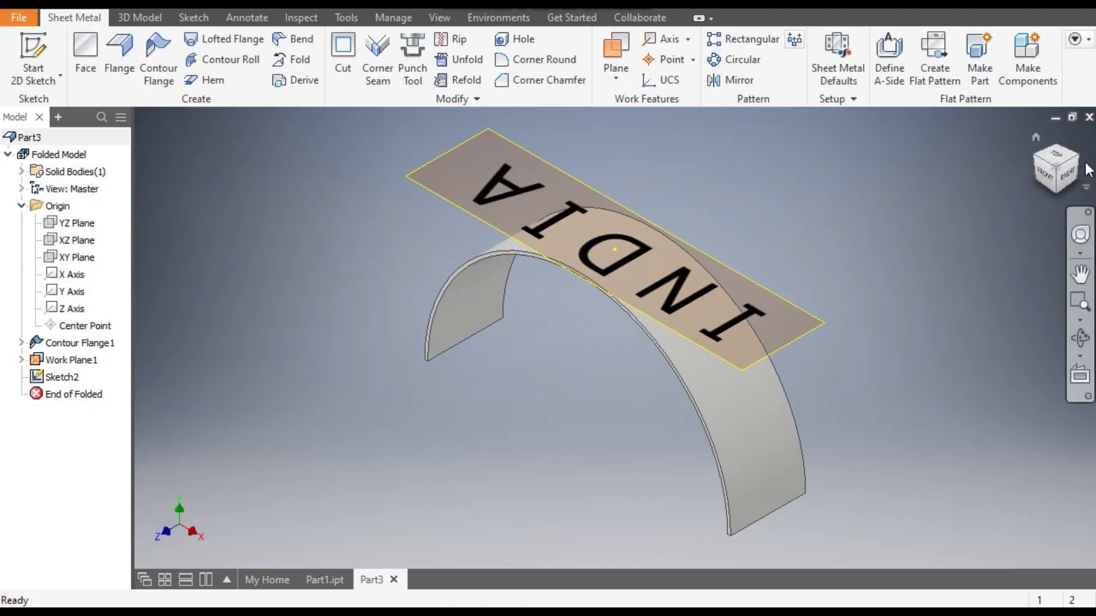
Step: Emboss the INDIA text from the arch's outer face with a depth of 2.5 mm, directed toward the arch
{"action": "left_click", "coordinate": [1078, 163]}
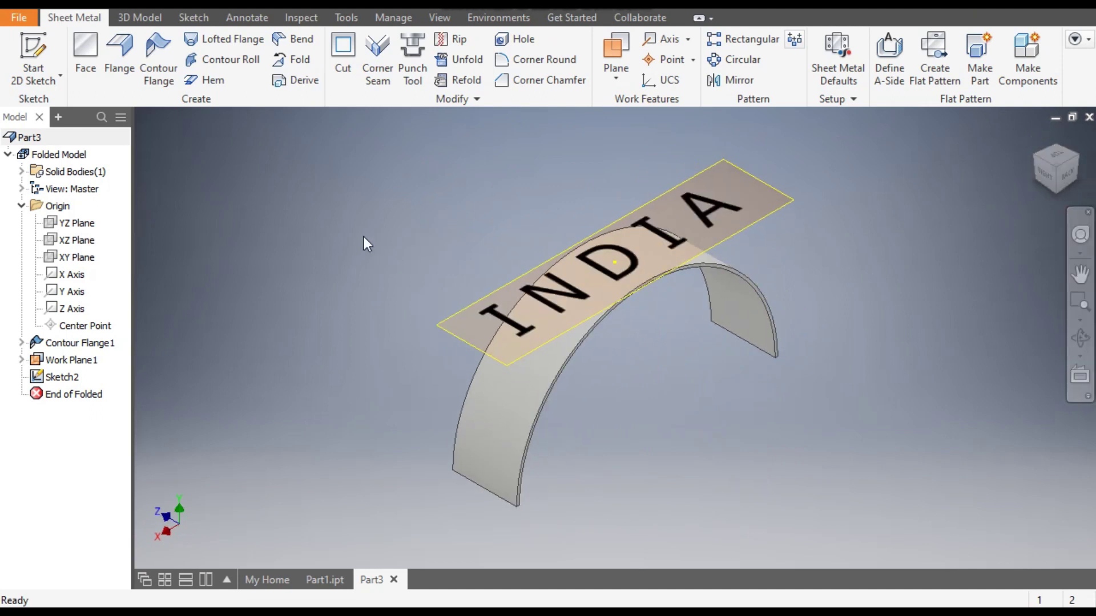
{"action": "left_click", "coordinate": [146, 18]}
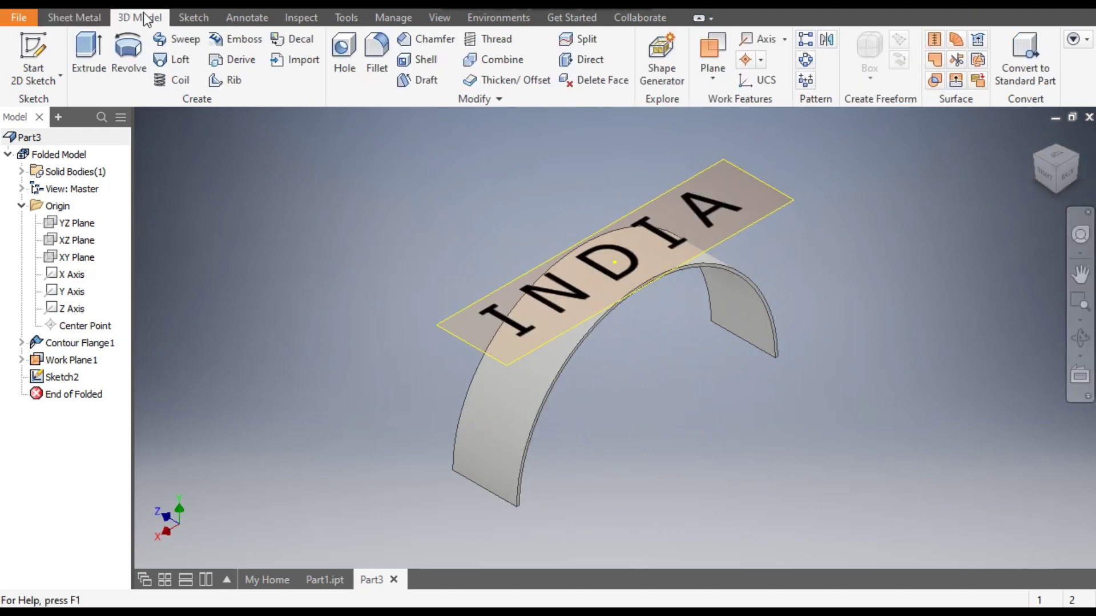
{"action": "left_click", "coordinate": [228, 40]}
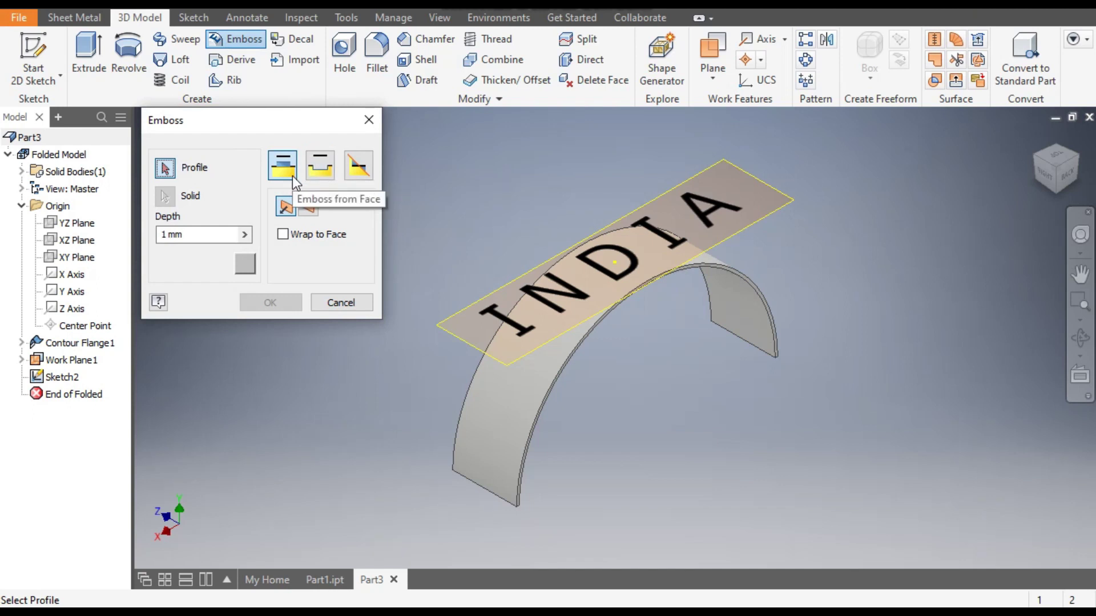
{"action": "left_click", "coordinate": [193, 236]}
{"action": "type", "text": "2.5"}
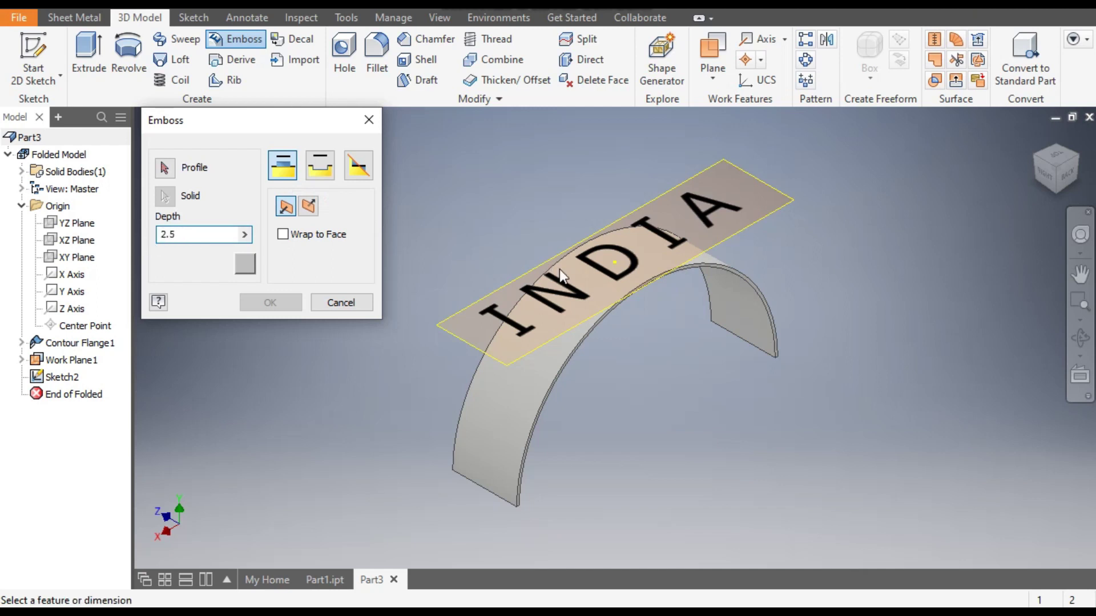
{"action": "left_click", "coordinate": [164, 168]}
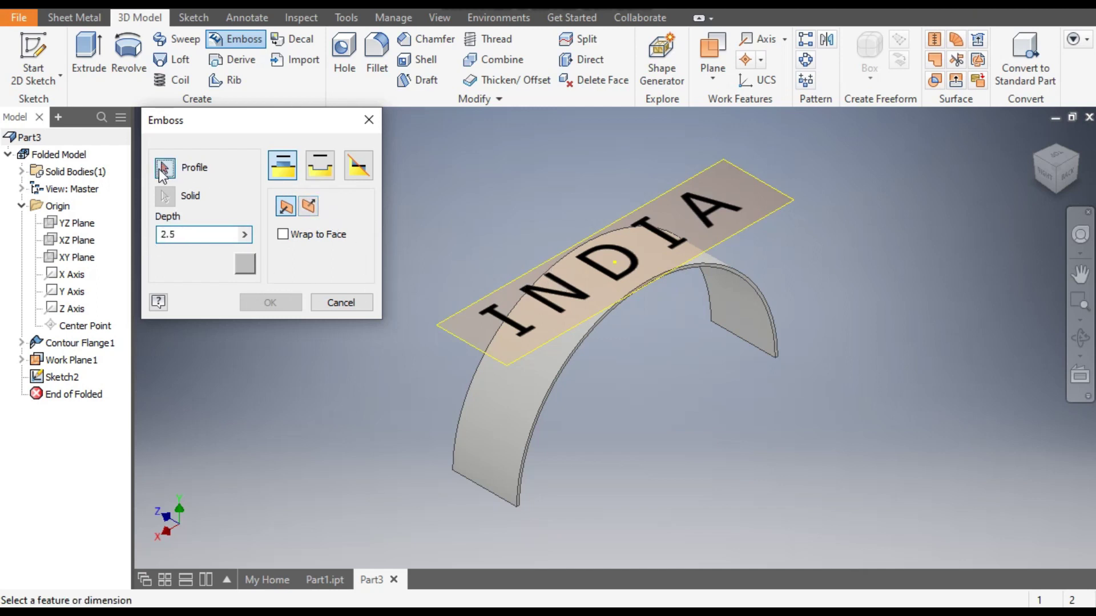
{"action": "left_click", "coordinate": [536, 303]}
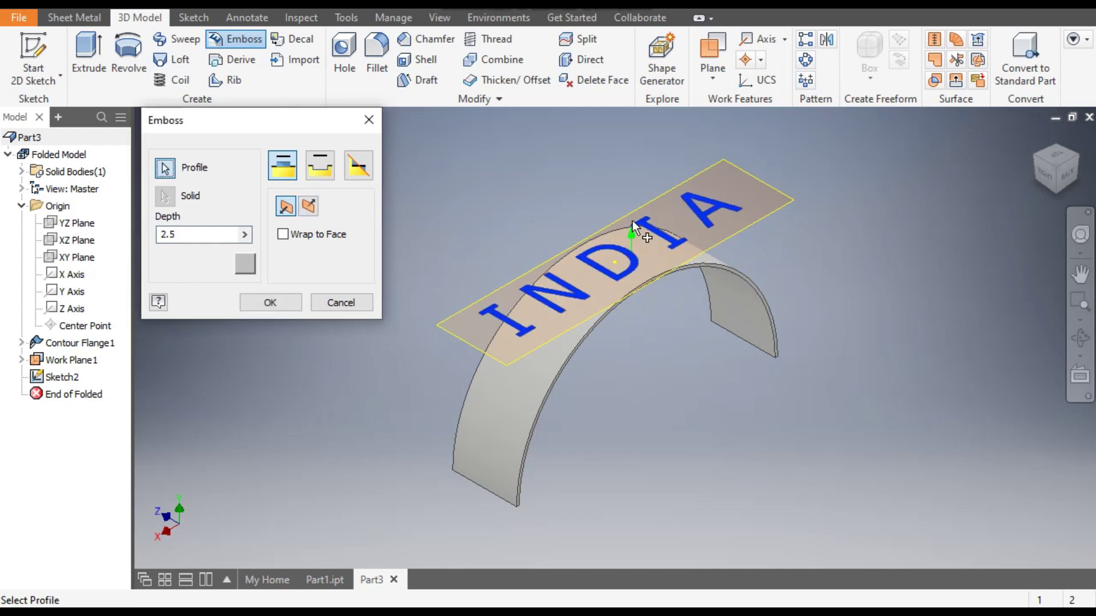
{"action": "left_click", "coordinate": [309, 207]}
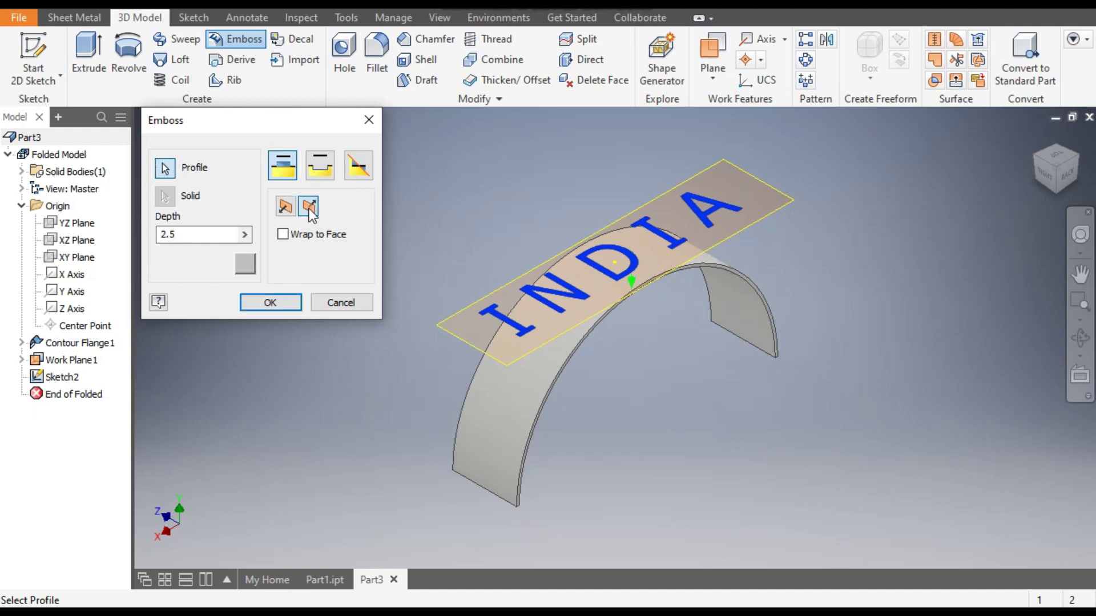
{"action": "left_click", "coordinate": [272, 303]}
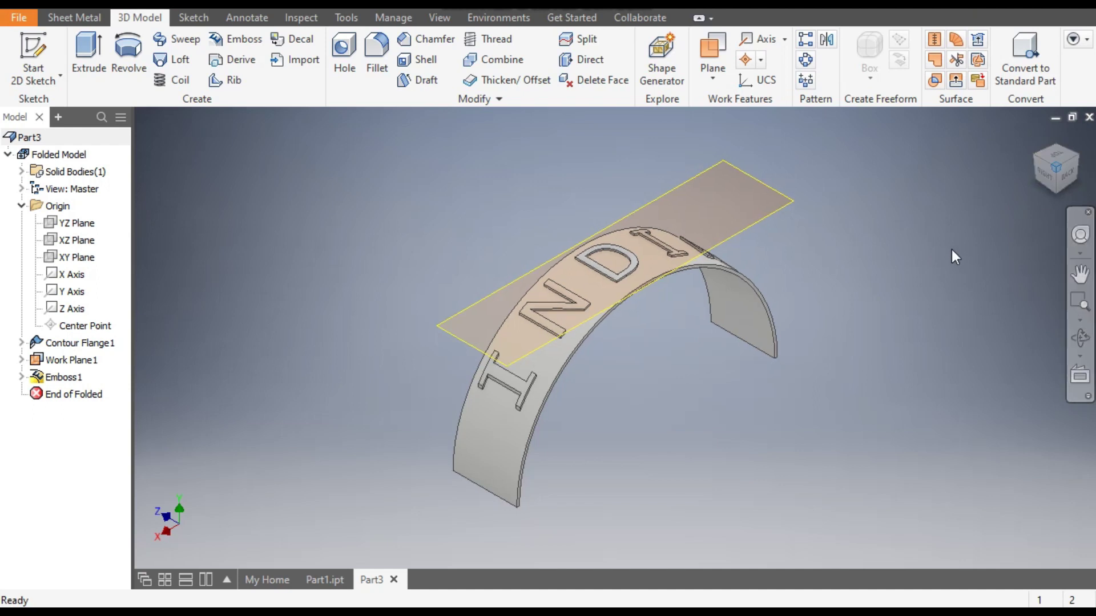
Step: Inspect the raised letters and change the INDIA emboss feature to engrave from face
{"action": "middle_click_drag", "start_coordinate": [951, 249], "coordinate": [766, 335], "text": "shift"}
{"action": "scroll", "coordinate": [563, 348], "scroll_direction": "up", "scroll_amount": 5}
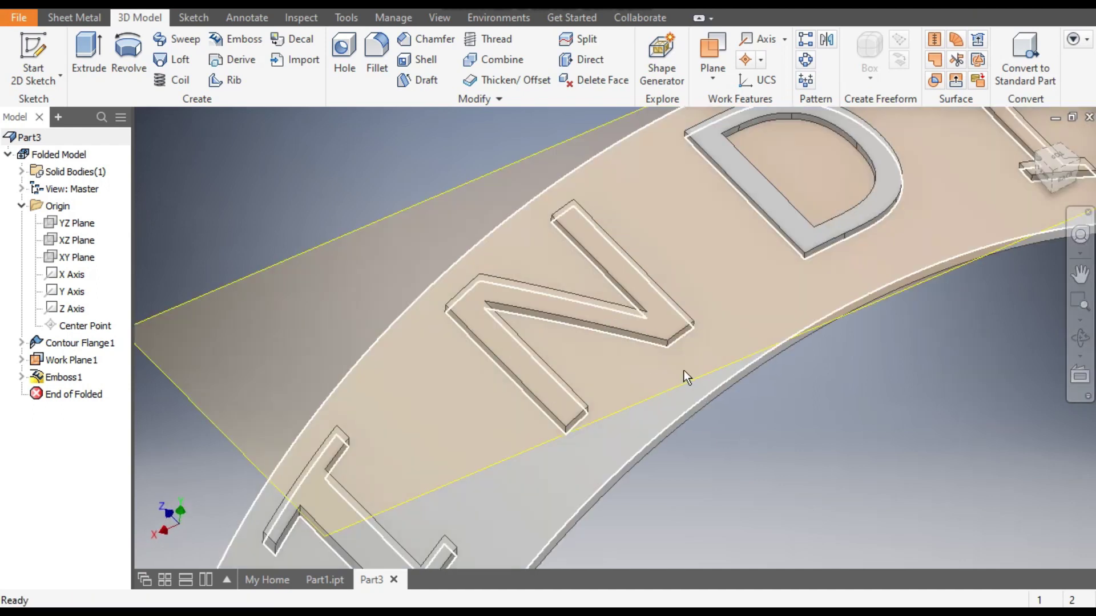
{"action": "scroll", "coordinate": [816, 254], "scroll_direction": "up", "scroll_amount": 2}
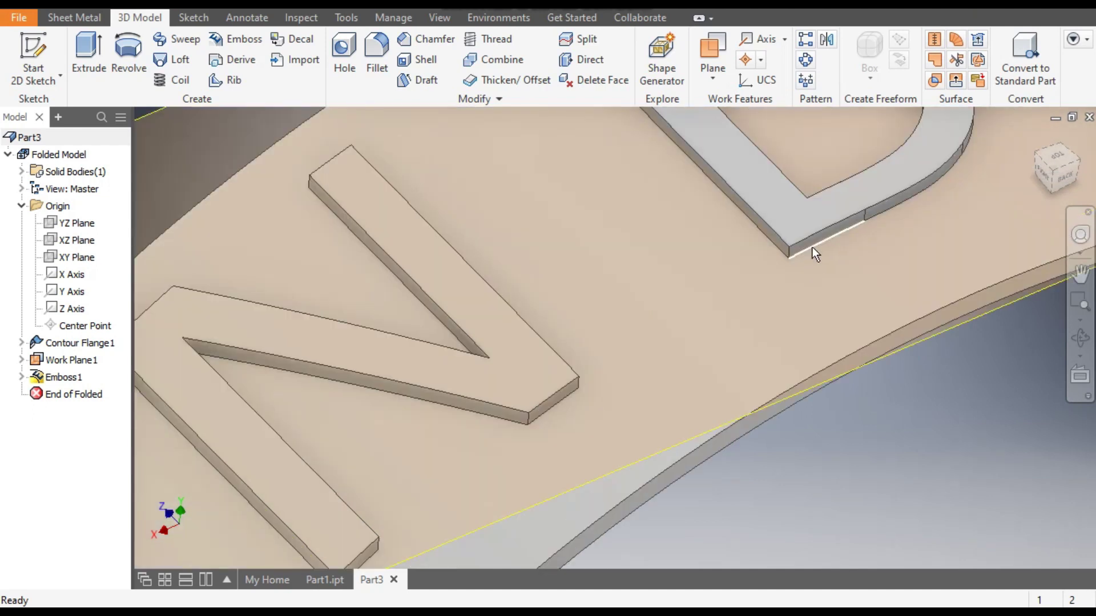
{"action": "scroll", "coordinate": [753, 300], "scroll_direction": "down", "scroll_amount": 5}
{"action": "middle_click_drag", "start_coordinate": [766, 303], "coordinate": [684, 170]}
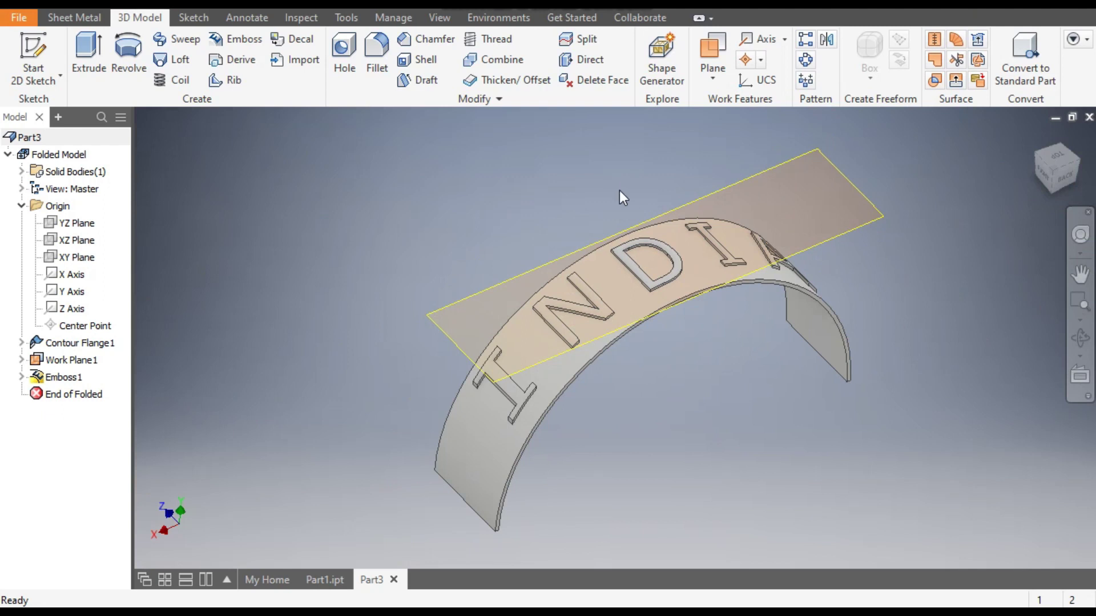
{"action": "double_click", "coordinate": [64, 381]}
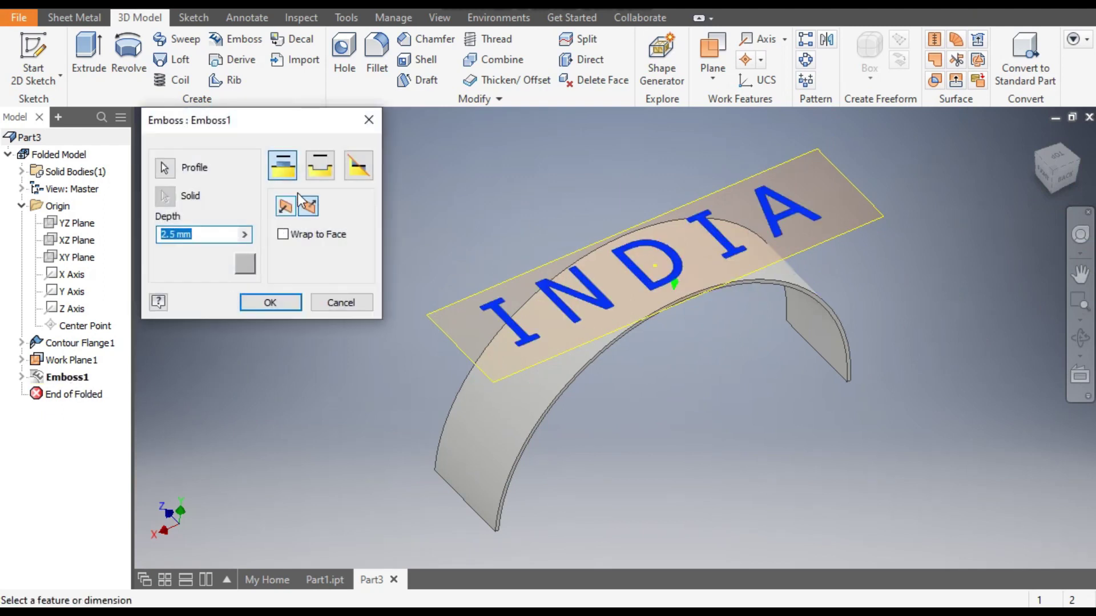
{"action": "left_click", "coordinate": [314, 172]}
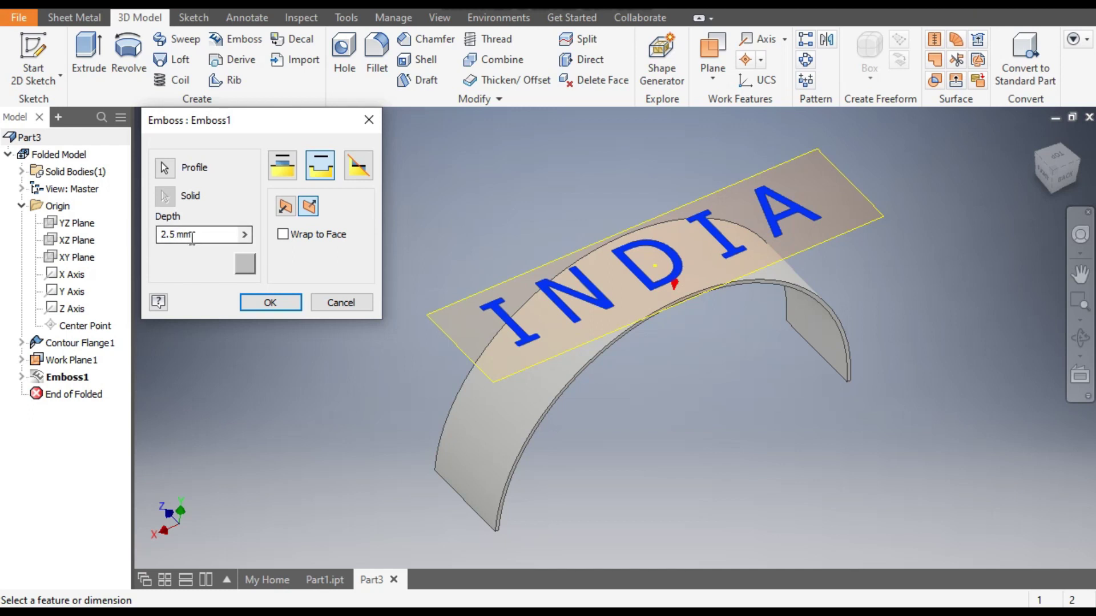
{"action": "left_click", "coordinate": [270, 302]}
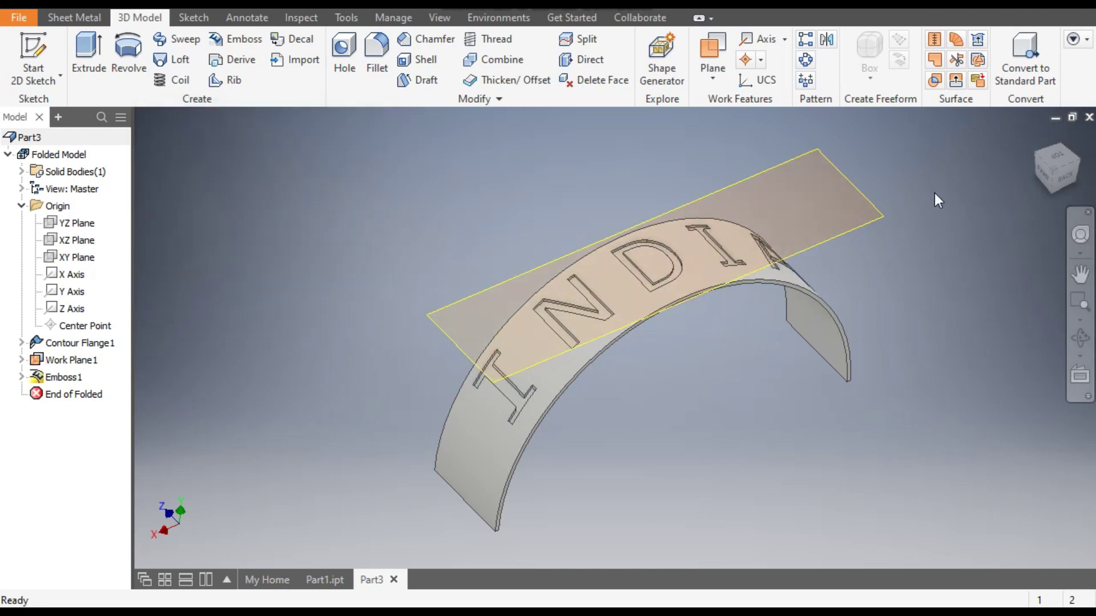
Step: Hide the work plane tangent to the arch and dismiss the save reminder
{"action": "scroll", "coordinate": [621, 266], "scroll_direction": "up", "scroll_amount": 5}
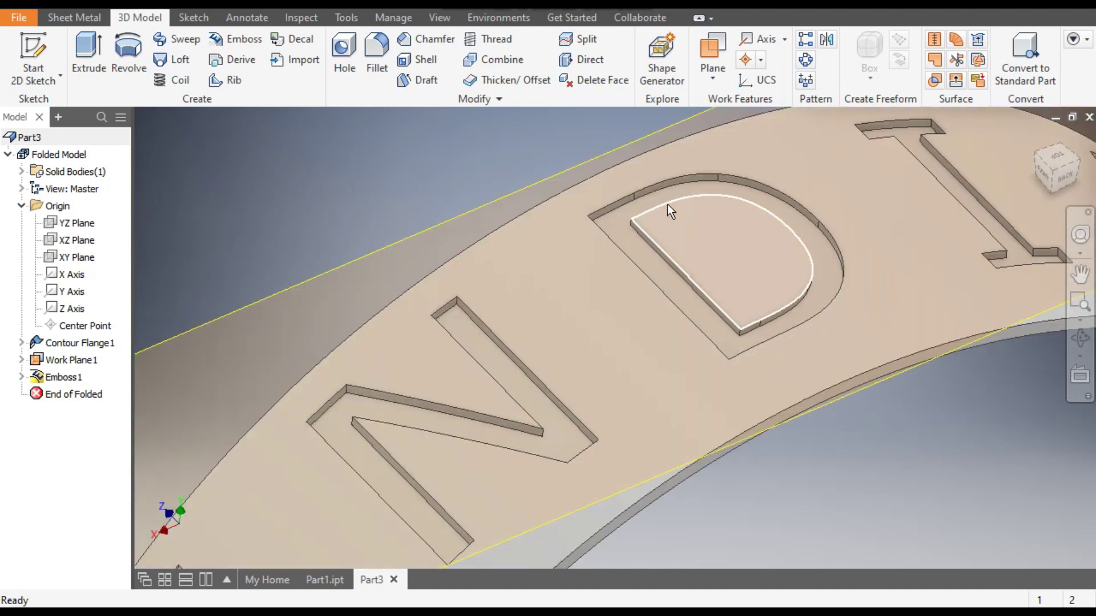
{"action": "scroll", "coordinate": [665, 232], "scroll_direction": "down", "scroll_amount": 5}
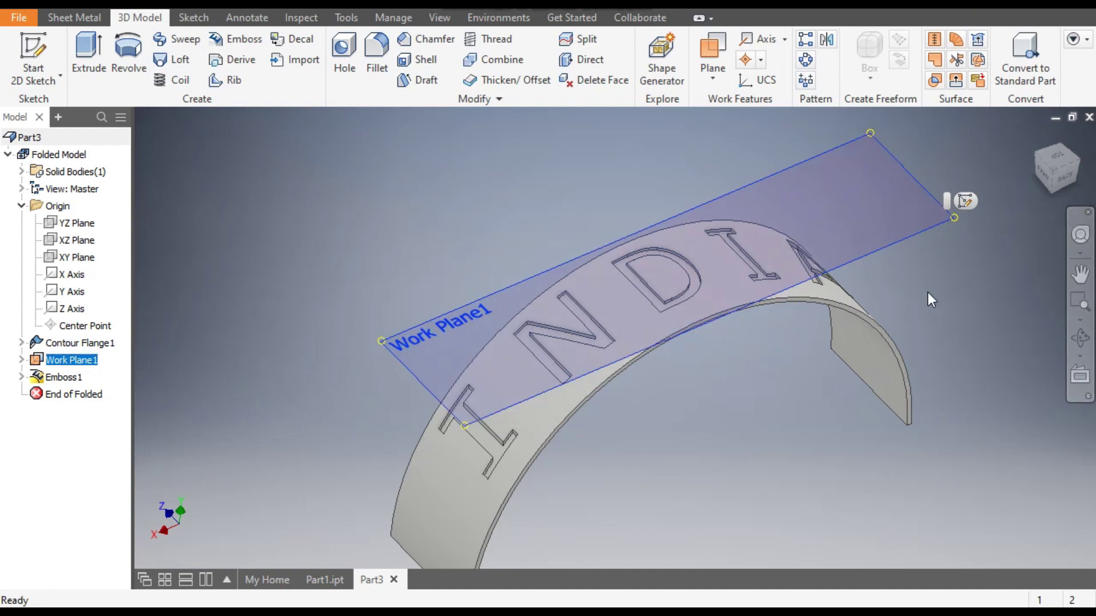
{"action": "left_click", "coordinate": [65, 360]}
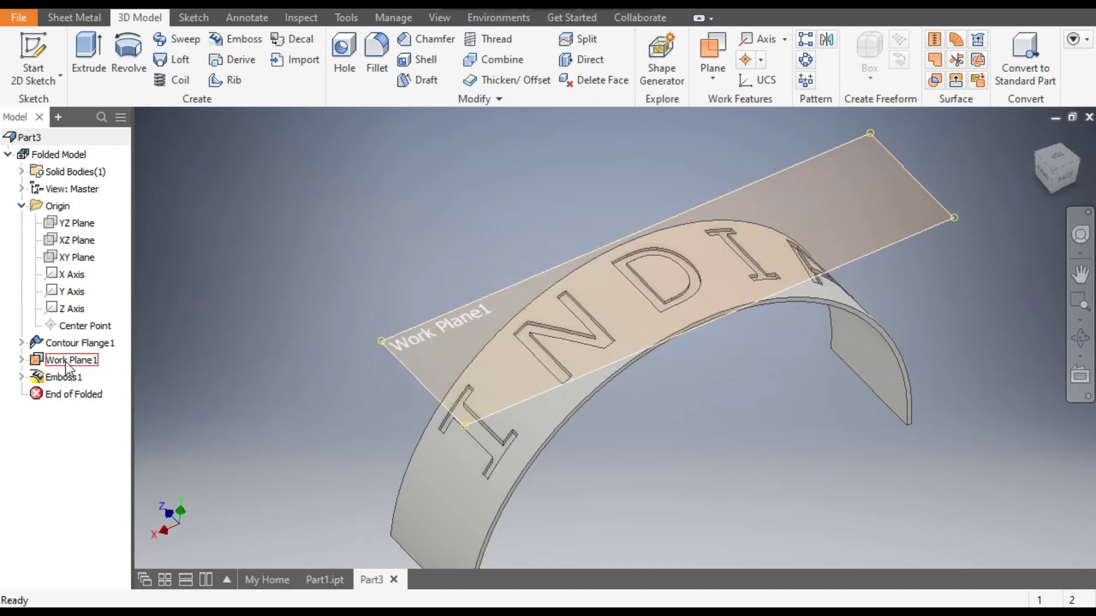
{"action": "left_click", "coordinate": [65, 363]}
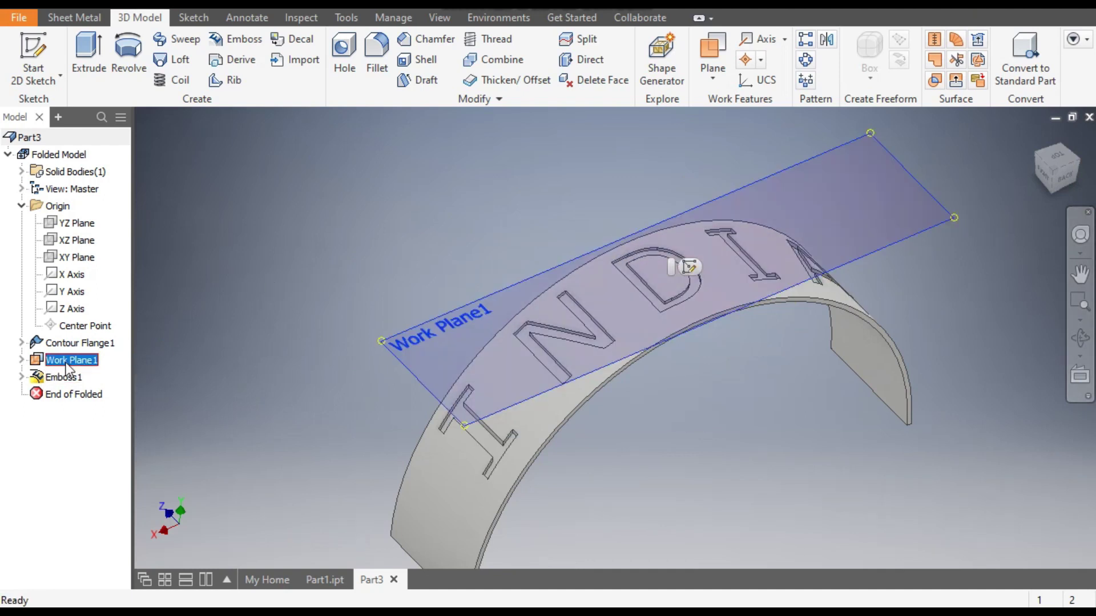
{"action": "right_click", "coordinate": [66, 363]}
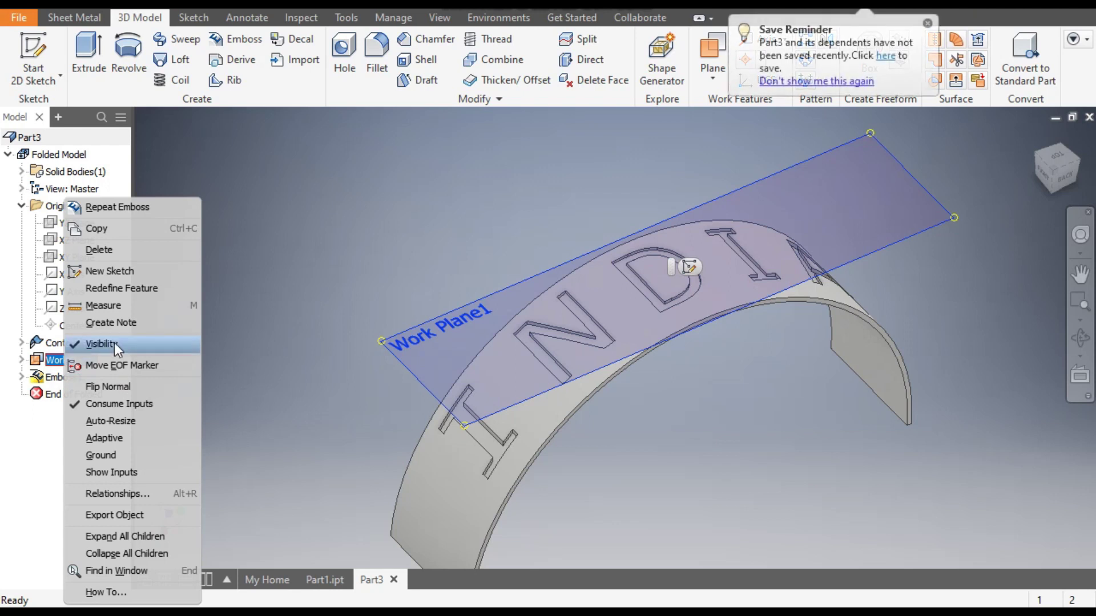
{"action": "left_click", "coordinate": [114, 343]}
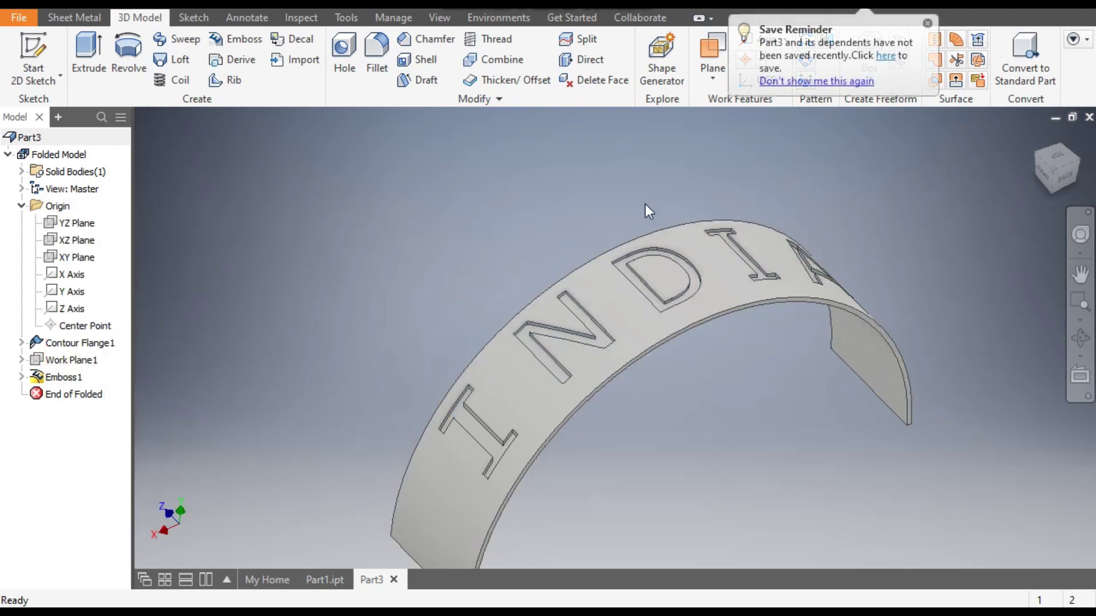
{"action": "left_click", "coordinate": [927, 23]}
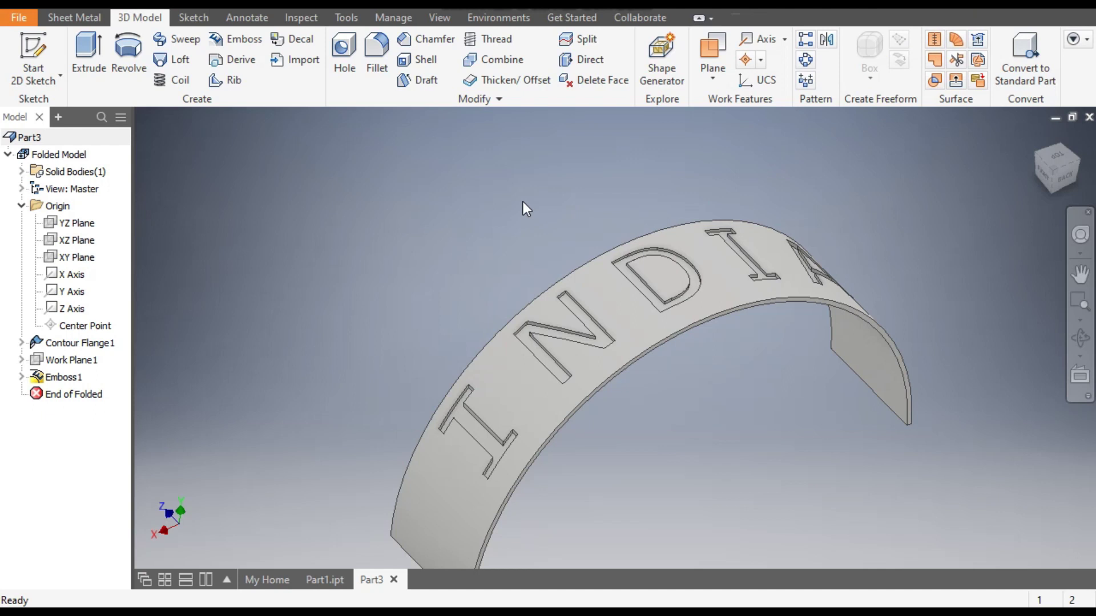
Step: Apply the Yellow appearance from the Inventor Material Library to the whole part
{"action": "left_click", "coordinate": [431, 4]}
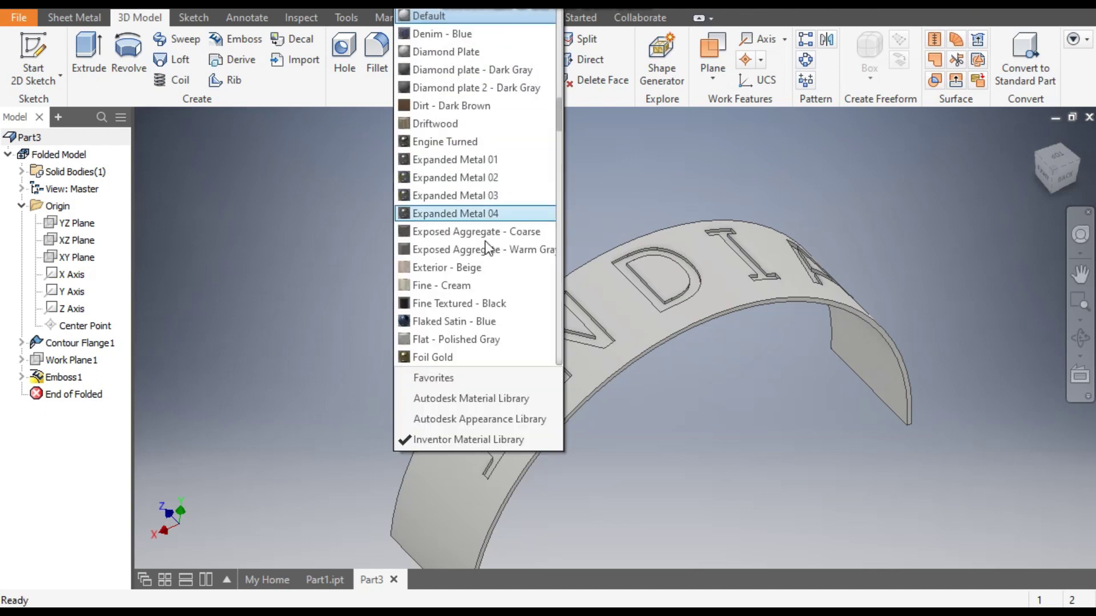
{"action": "scroll", "coordinate": [482, 270], "scroll_direction": "up", "scroll_amount": 4}
{"action": "scroll", "coordinate": [482, 269], "scroll_direction": "down", "scroll_amount": 4}
{"action": "scroll", "coordinate": [481, 268], "scroll_direction": "up", "scroll_amount": 3}
{"action": "scroll", "coordinate": [484, 274], "scroll_direction": "down", "scroll_amount": 3}
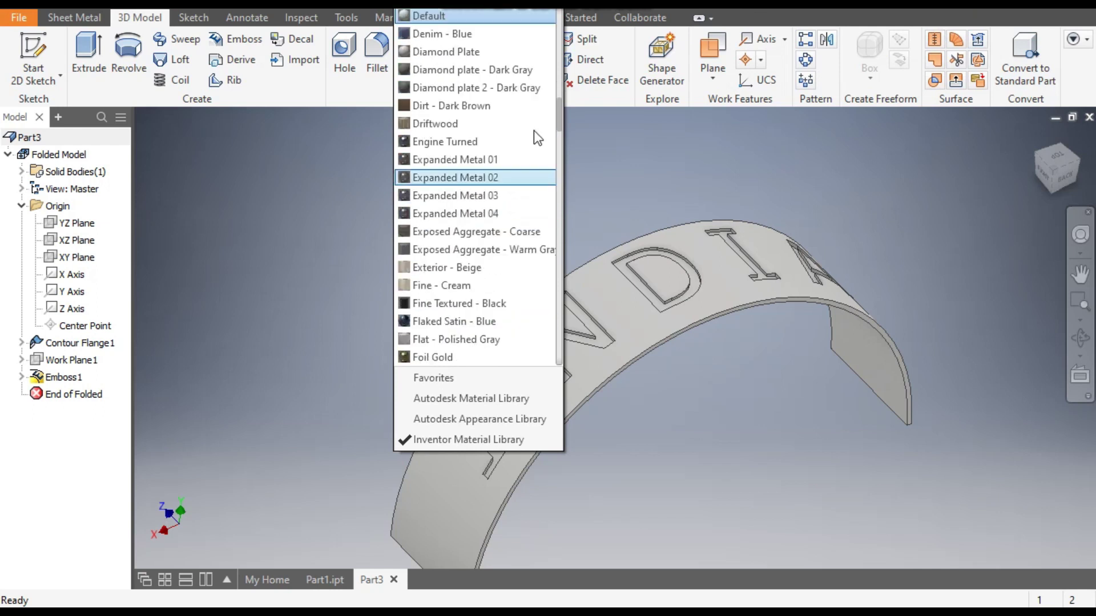
{"action": "left_click_drag", "start_coordinate": [564, 118], "coordinate": [525, 341]}
{"action": "left_click", "coordinate": [440, 286]}
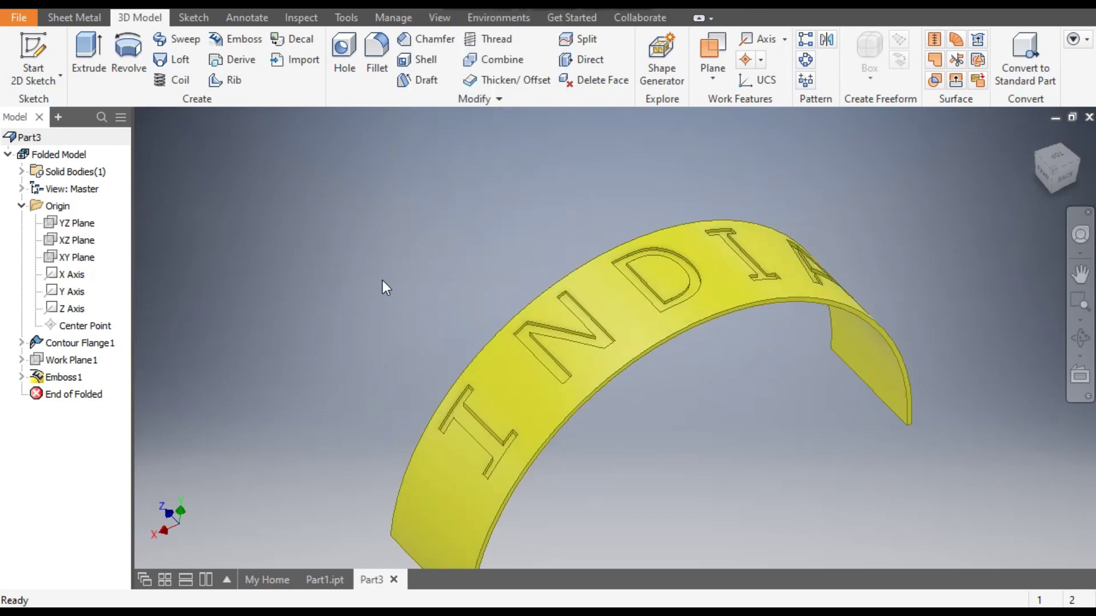
Step: Apply the Blue - Wall Paint - Glossy appearance to the engraved INDIA lettering
{"action": "left_click", "coordinate": [61, 381]}
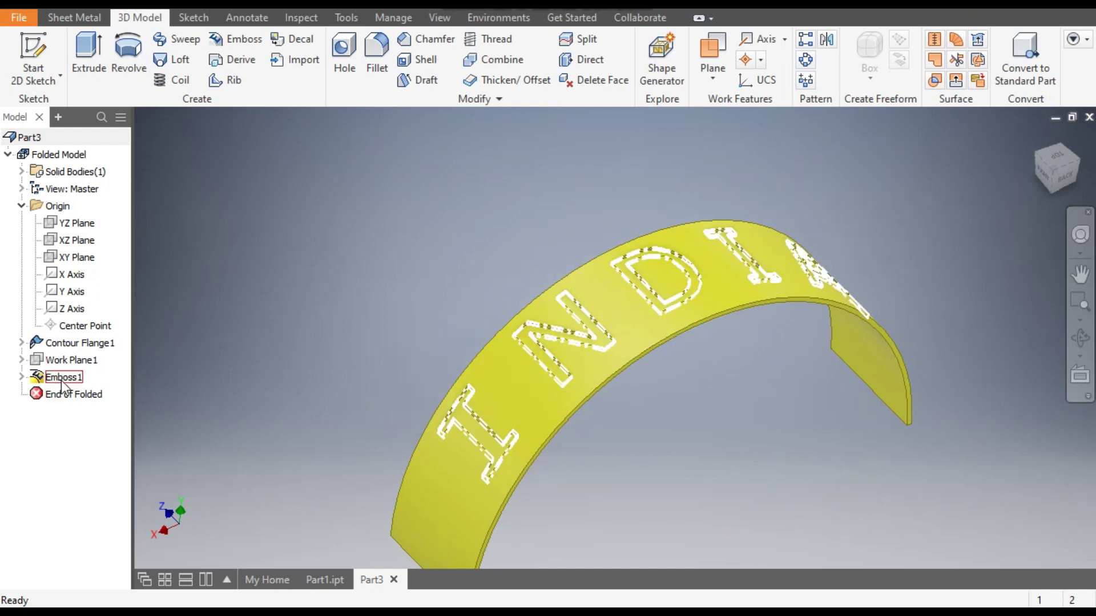
{"action": "left_click", "coordinate": [431, 11]}
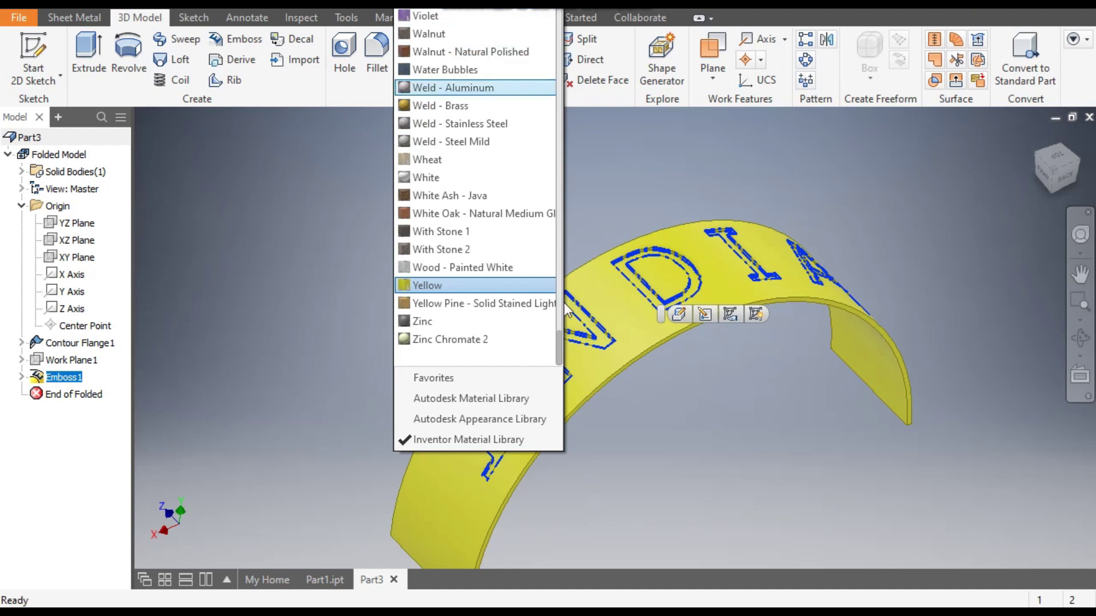
{"action": "left_click_drag", "start_coordinate": [560, 348], "coordinate": [560, 21]}
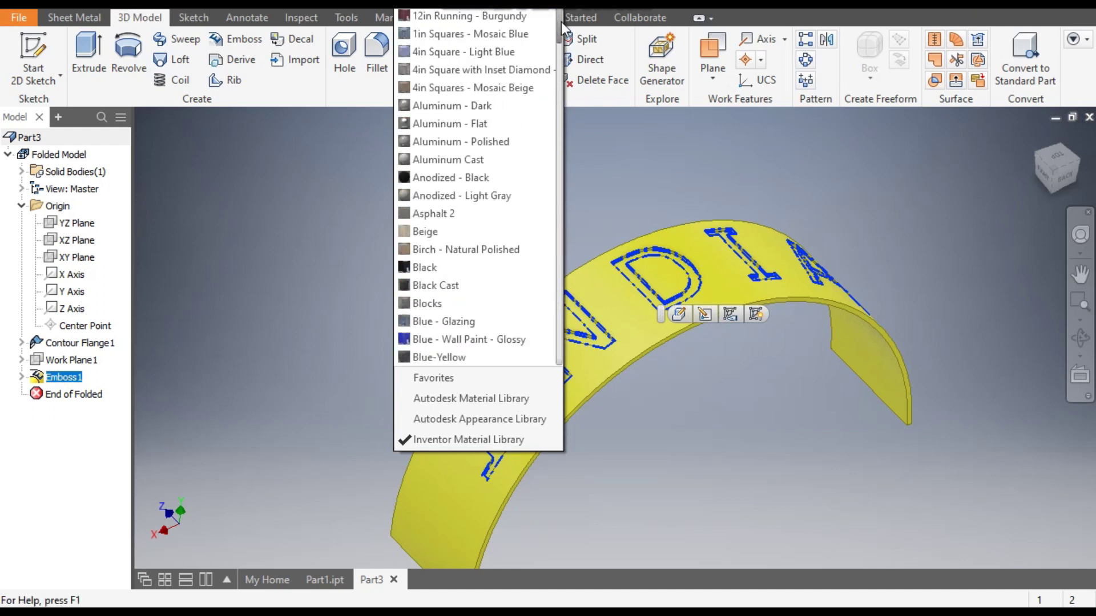
{"action": "left_click", "coordinate": [467, 338]}
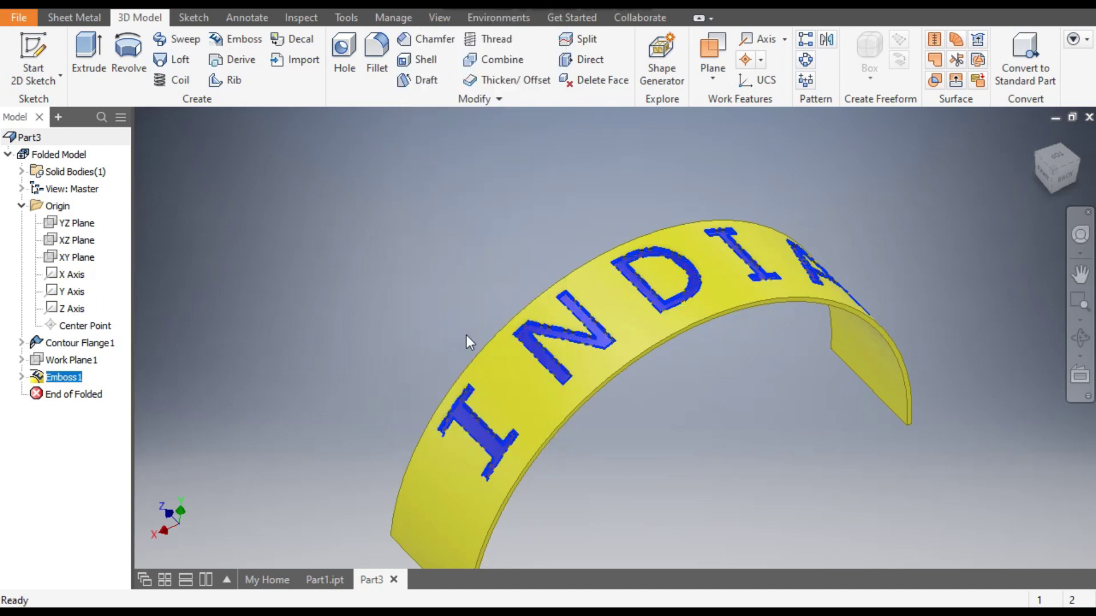
Step: Create the flat pattern of the curved sheet metal part with the engraved INDIA lettering
{"action": "scroll", "coordinate": [413, 215], "scroll_direction": "up", "scroll_amount": 3}
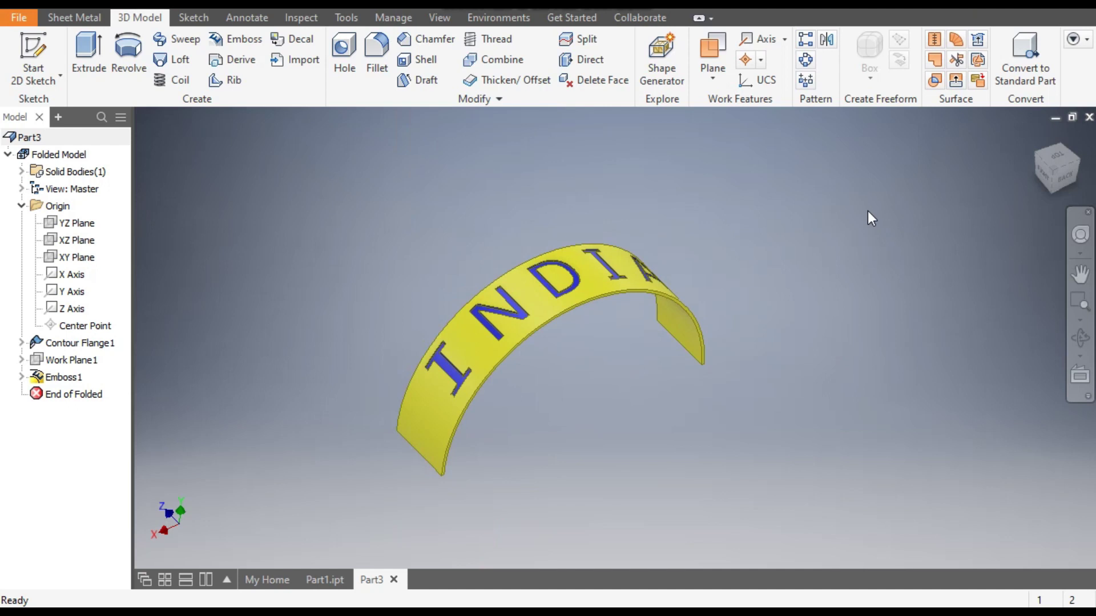
{"action": "left_click", "coordinate": [74, 17]}
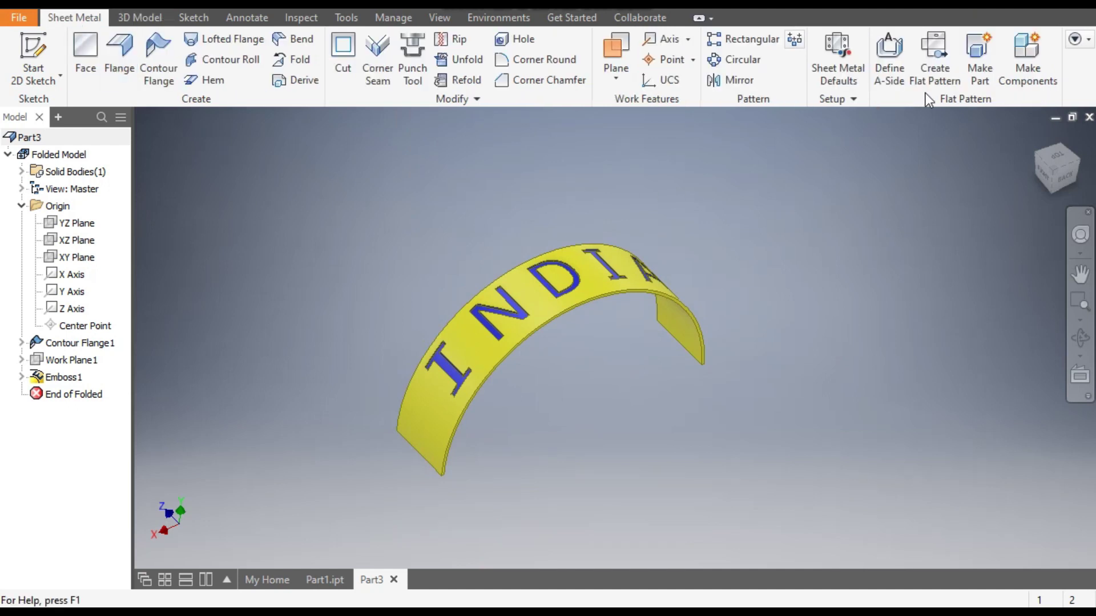
{"action": "left_click", "coordinate": [937, 64]}
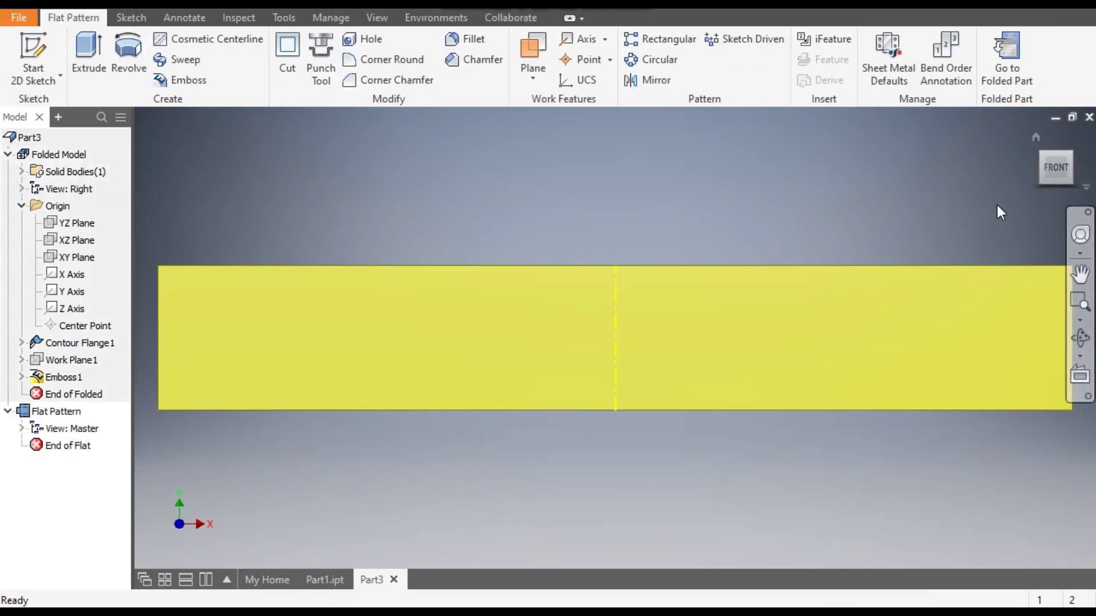
Step: Examine the engraved INDIA lettering on the back face of the flat pattern, including the depth of the letter D, then view that face straight on
{"action": "middle_click_drag", "start_coordinate": [1001, 212], "coordinate": [705, 211], "text": "shift"}
{"action": "left_click", "coordinate": [1057, 172]}
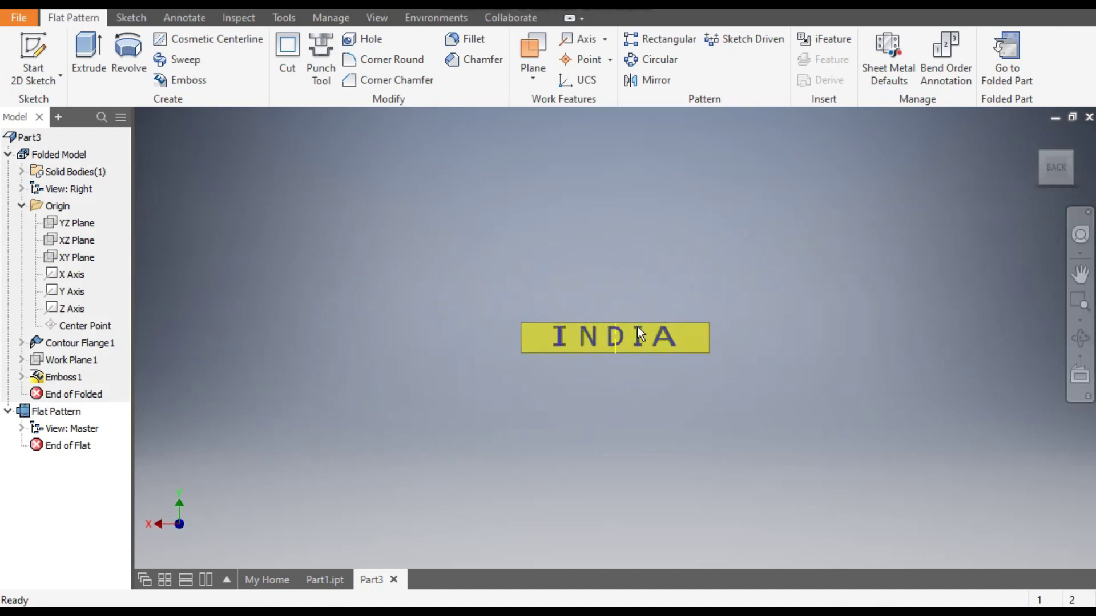
{"action": "scroll", "coordinate": [610, 338], "scroll_direction": "down", "scroll_amount": 5}
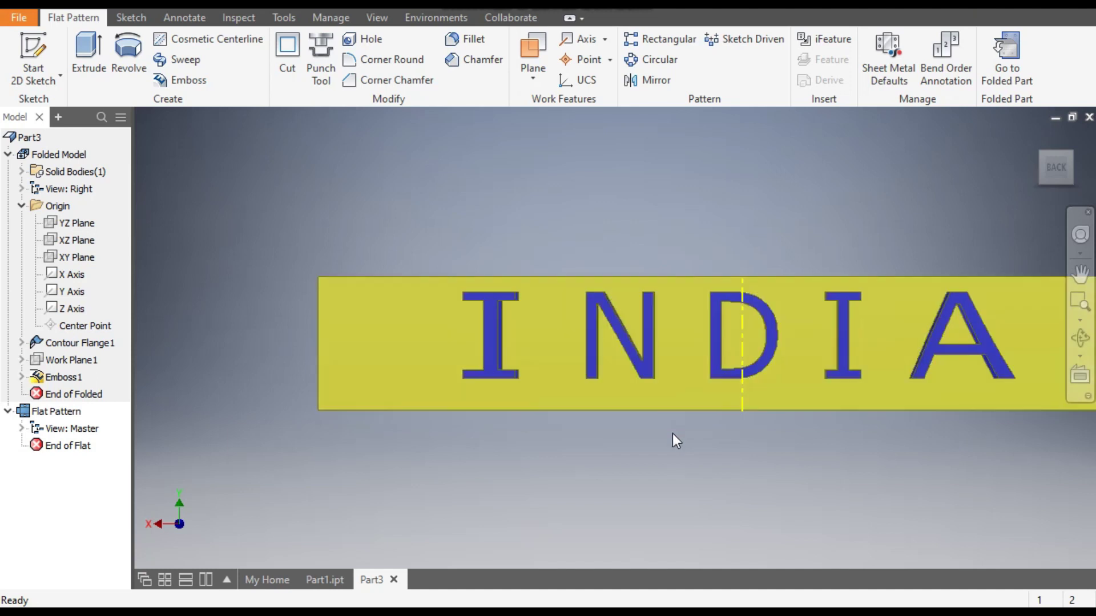
{"action": "middle_click_drag", "start_coordinate": [673, 433], "coordinate": [744, 352], "text": "shift"}
{"action": "scroll", "coordinate": [744, 352], "scroll_direction": "down", "scroll_amount": 4}
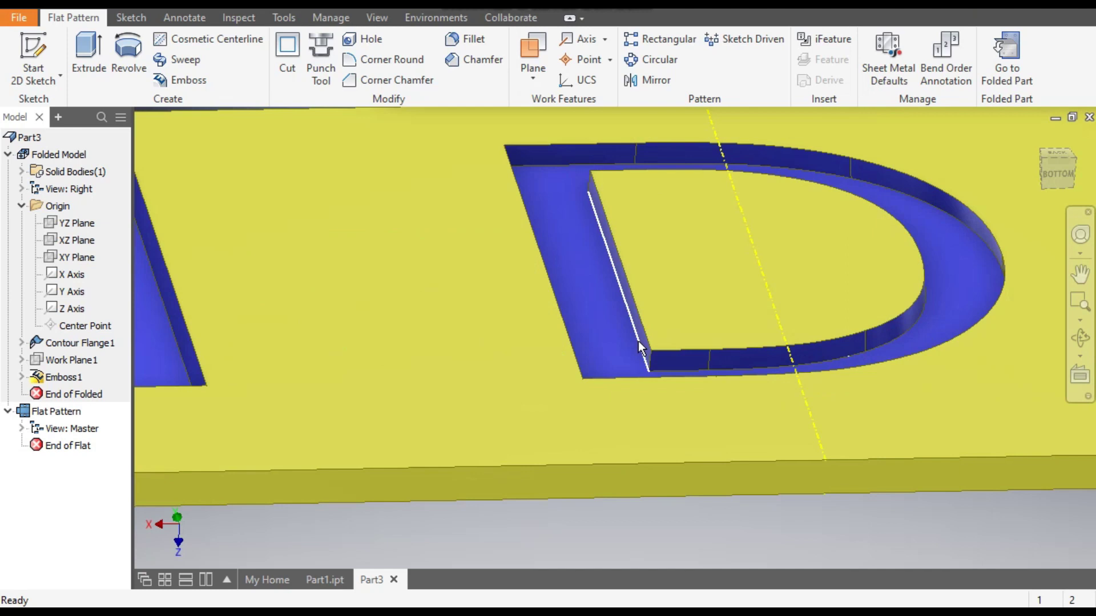
{"action": "scroll", "coordinate": [638, 342], "scroll_direction": "up", "scroll_amount": 5}
{"action": "left_click", "coordinate": [1052, 156]}
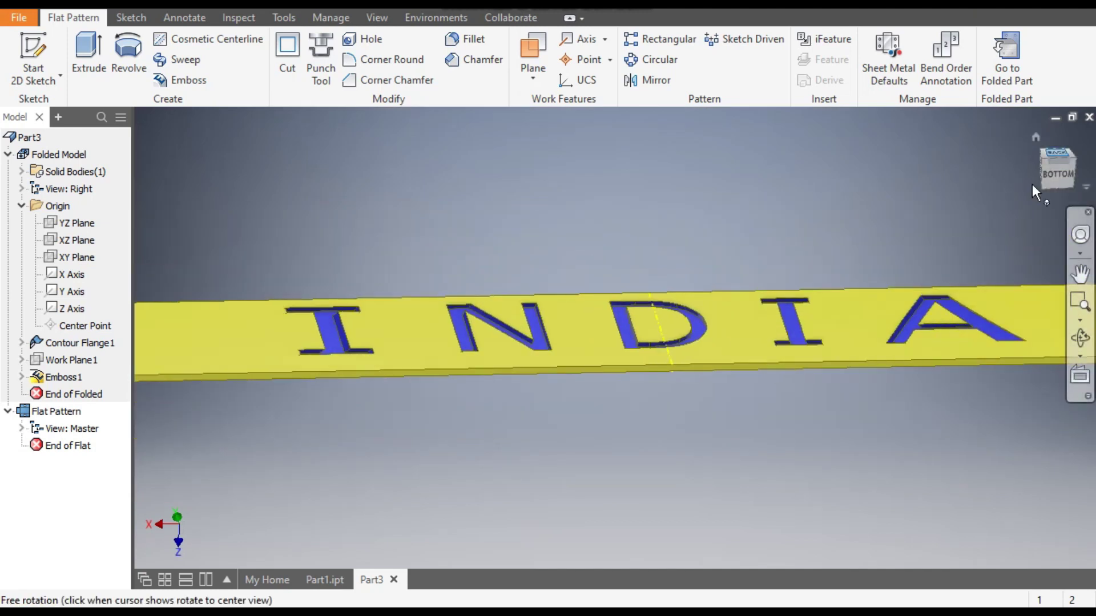
{"action": "scroll", "coordinate": [654, 329], "scroll_direction": "down", "scroll_amount": 5}
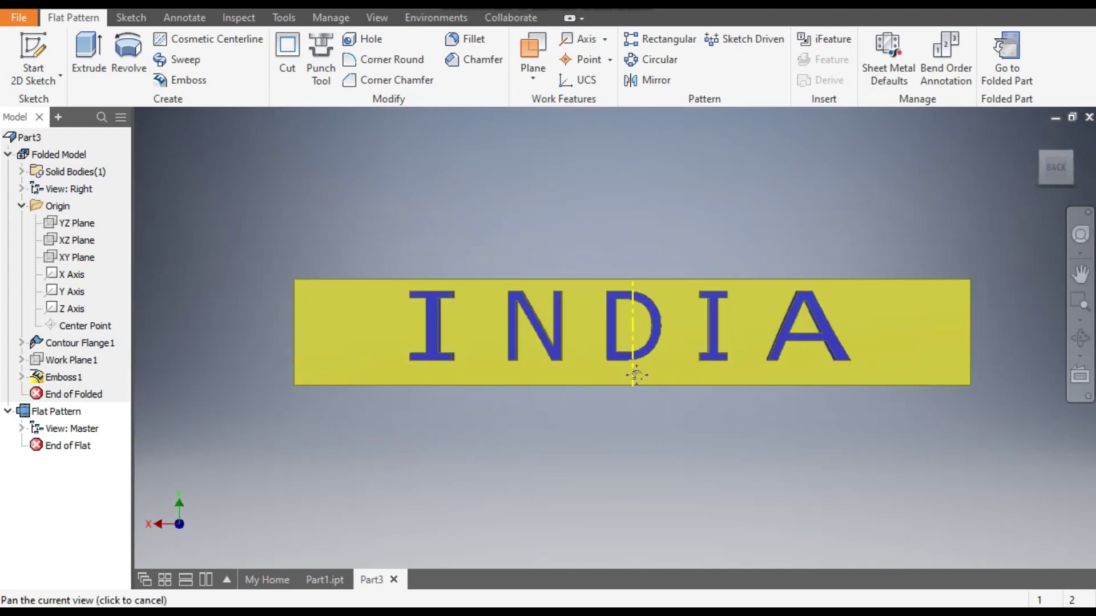
{"action": "middle_click_drag", "start_coordinate": [693, 357], "coordinate": [611, 375]}
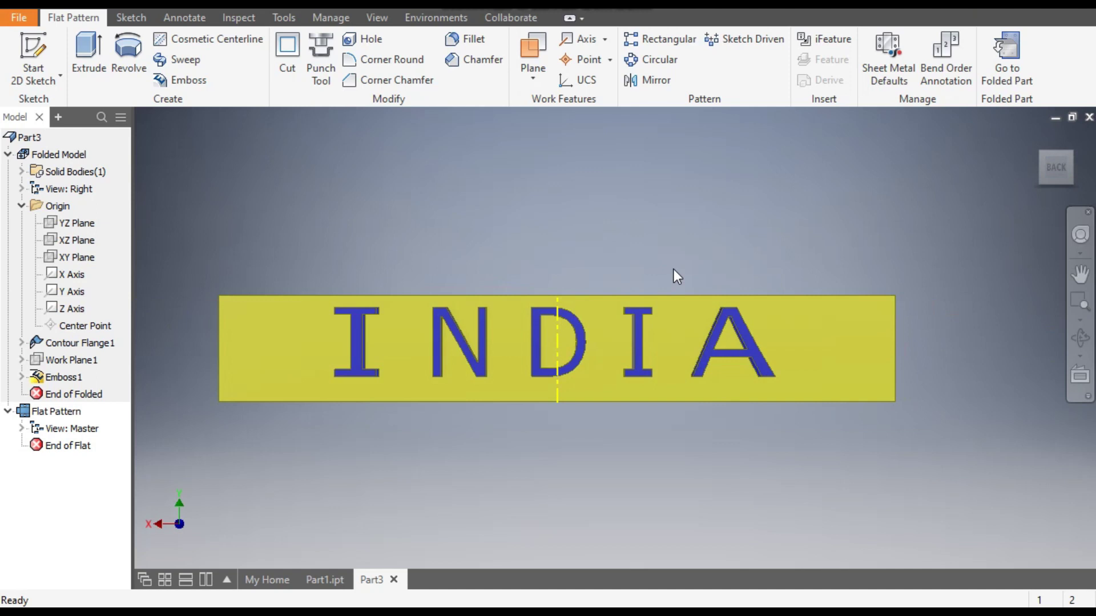